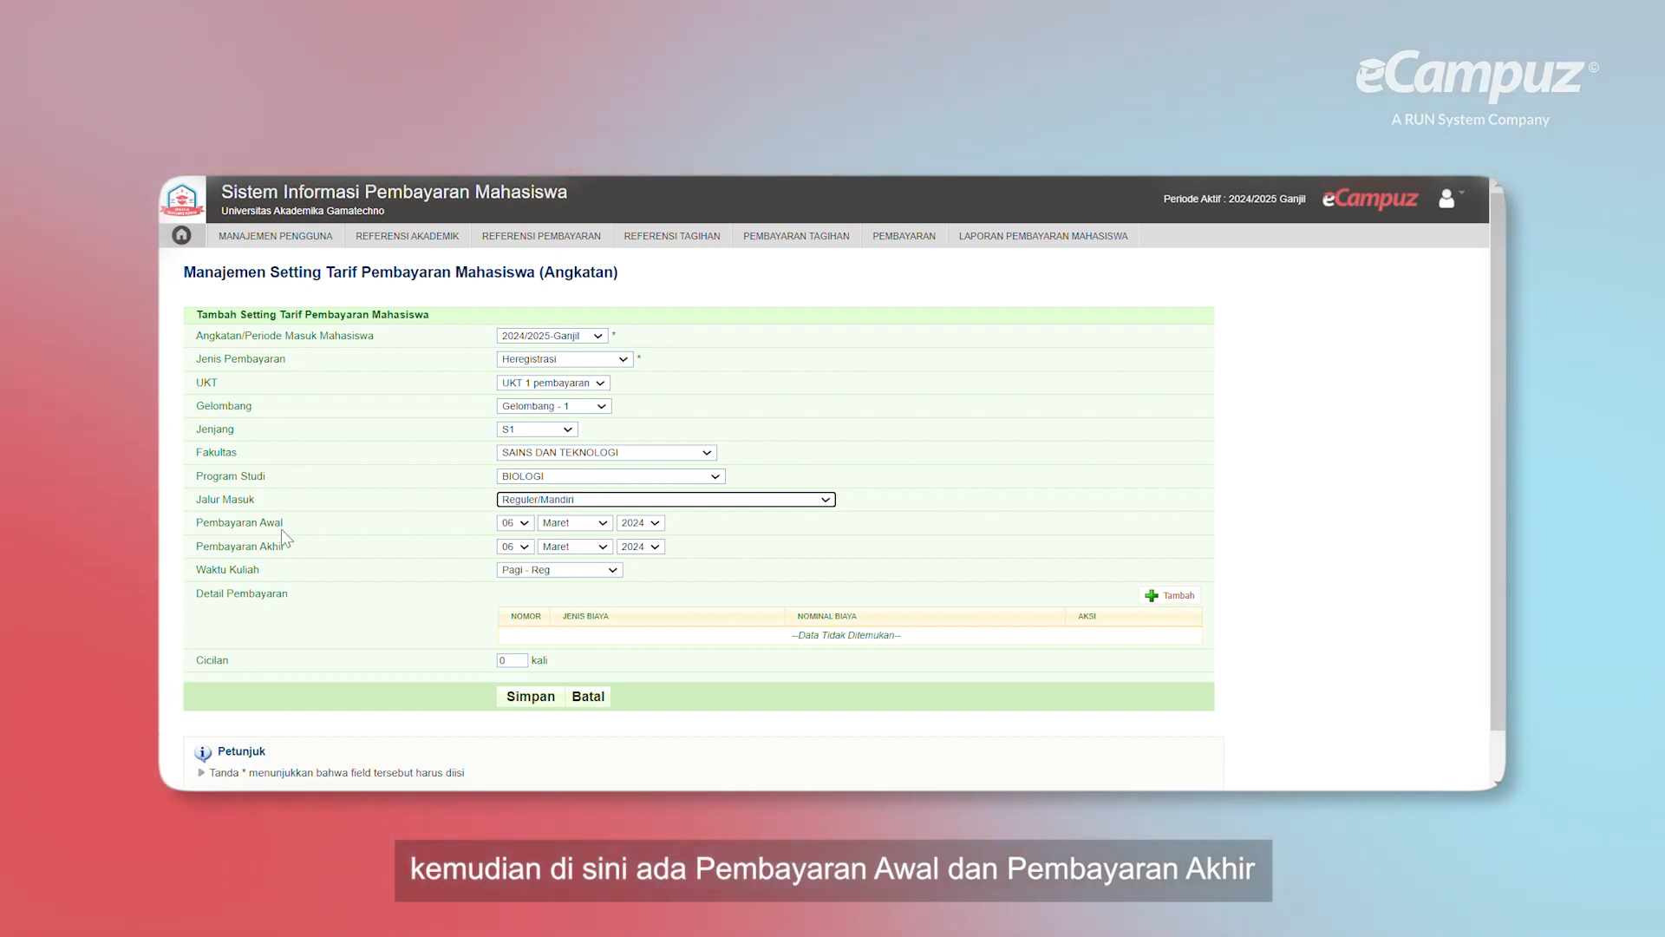
- Set Pembayaran Akhir to 30 Maret 2024 and add the Angsuran 1 UKT cost with a nominal of Rp 3.000.000
{"action": "left_click", "coordinate": [518, 548]}
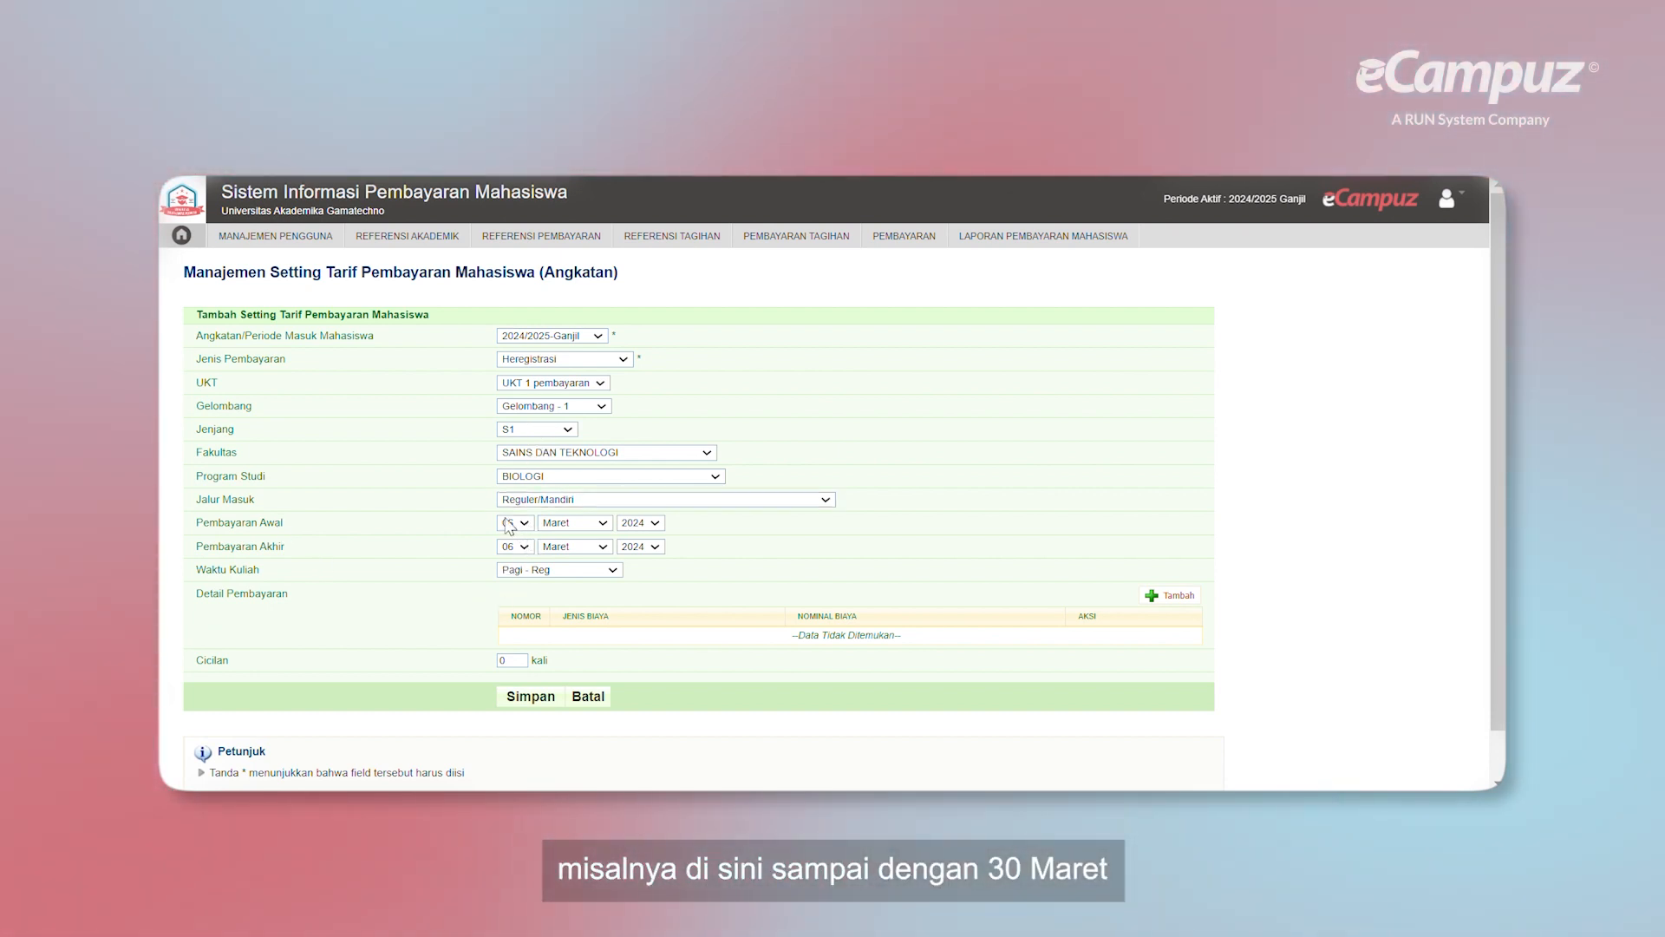
{"action": "left_click", "coordinate": [506, 521]}
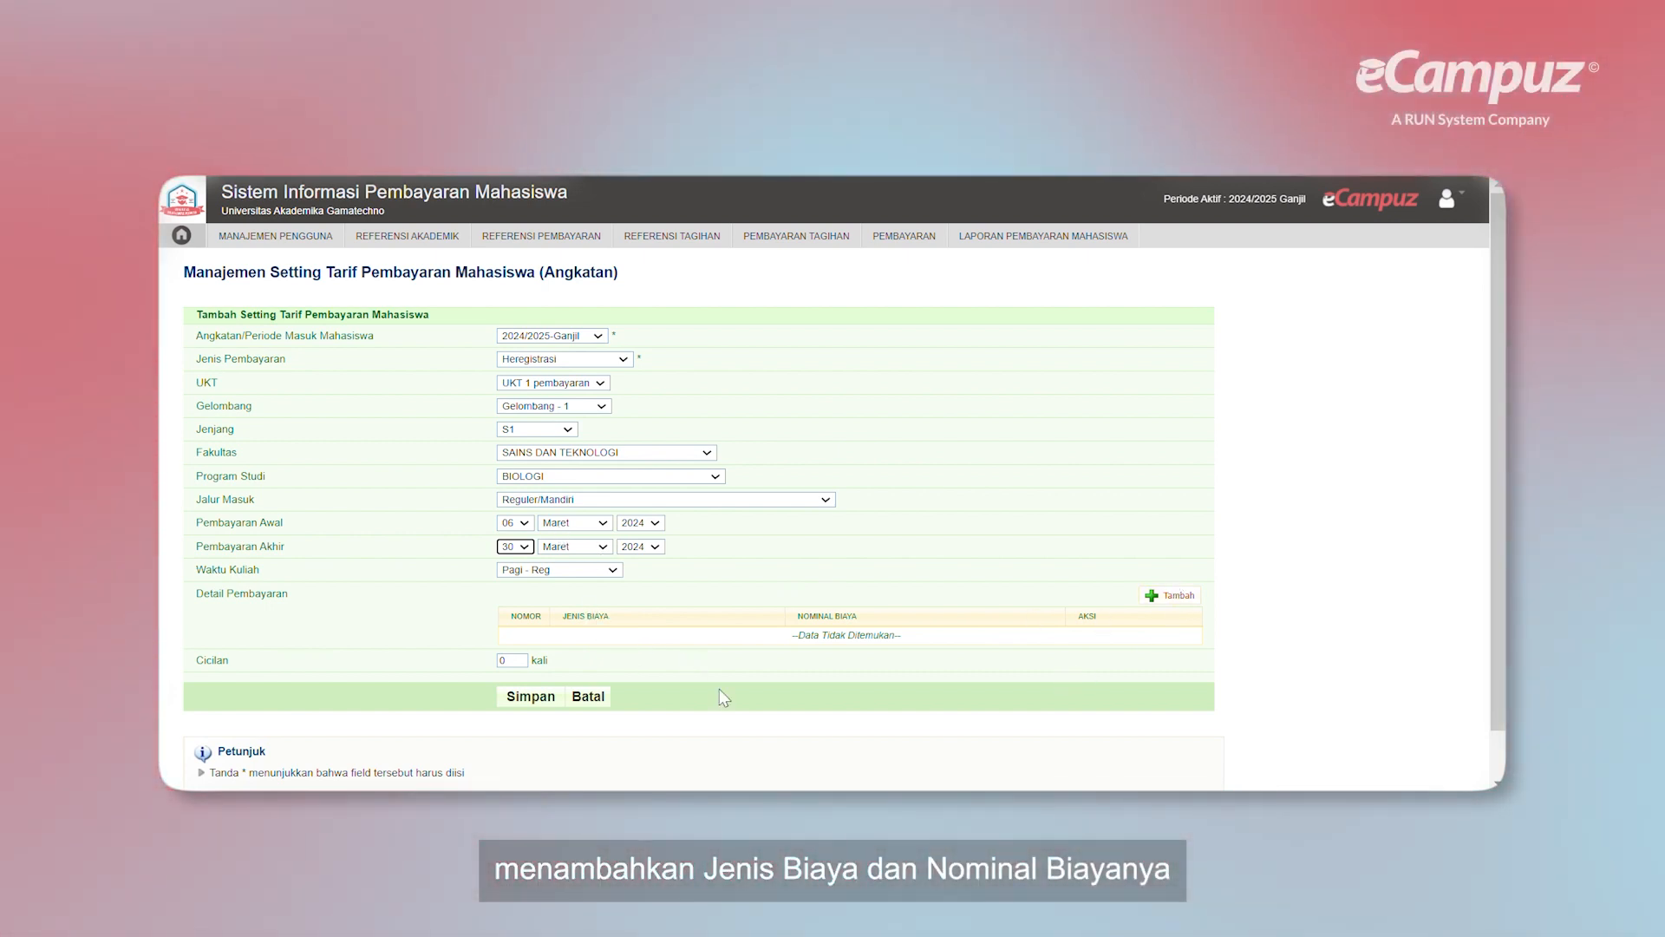
{"action": "left_click", "coordinate": [1163, 597]}
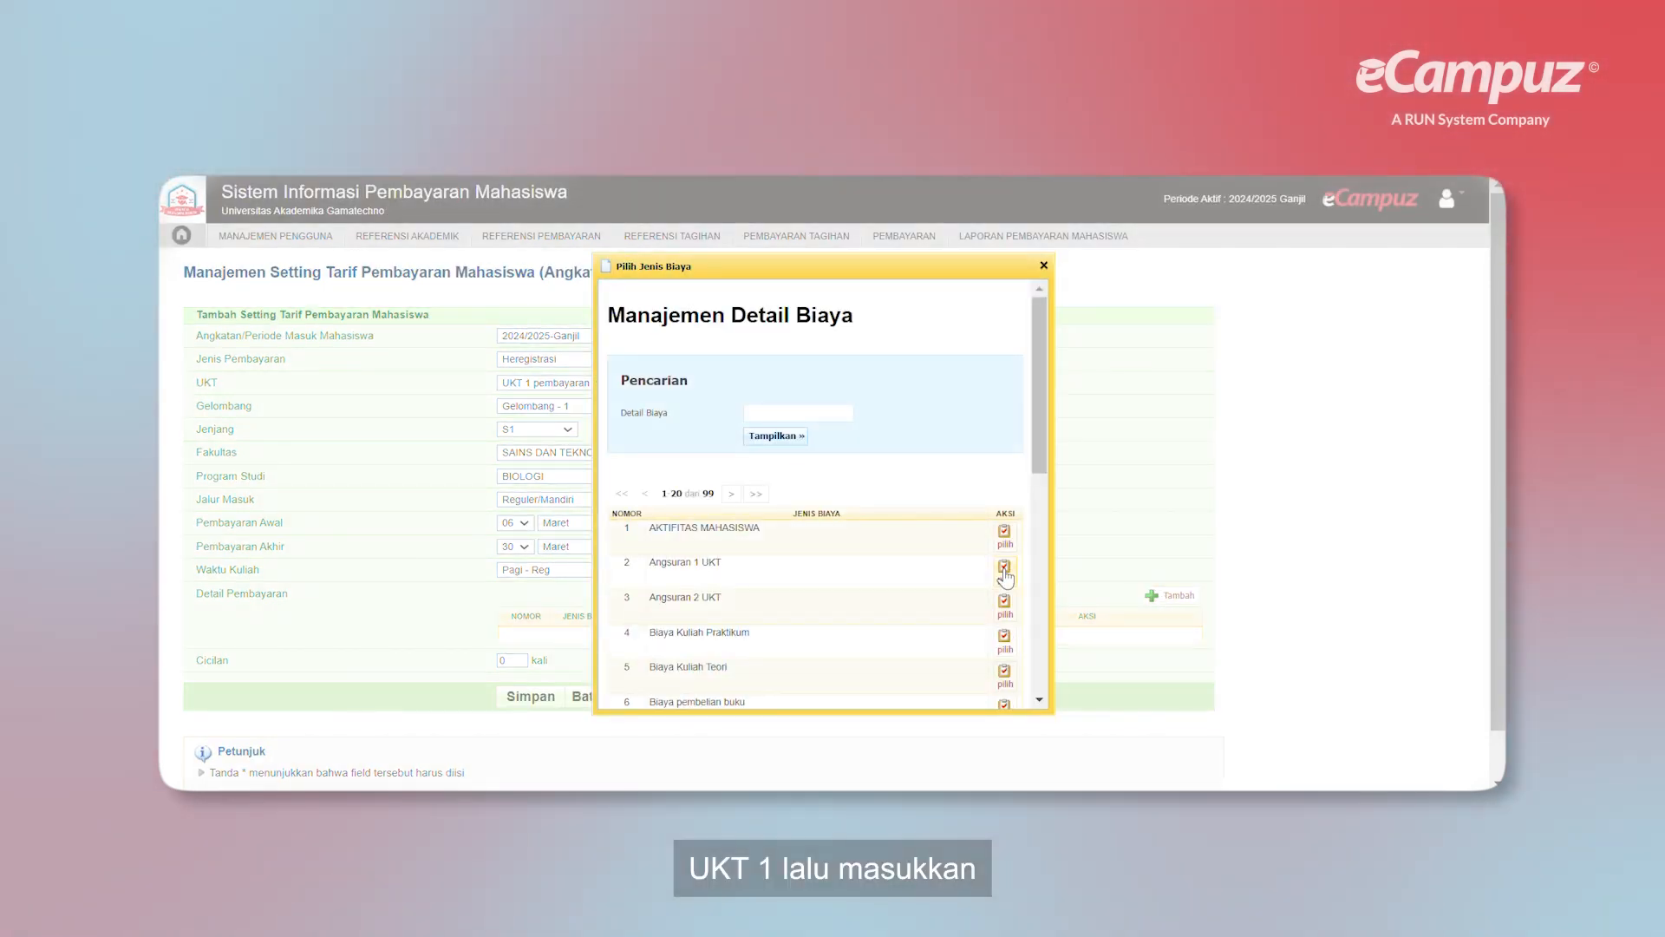
{"action": "left_click", "coordinate": [1005, 568]}
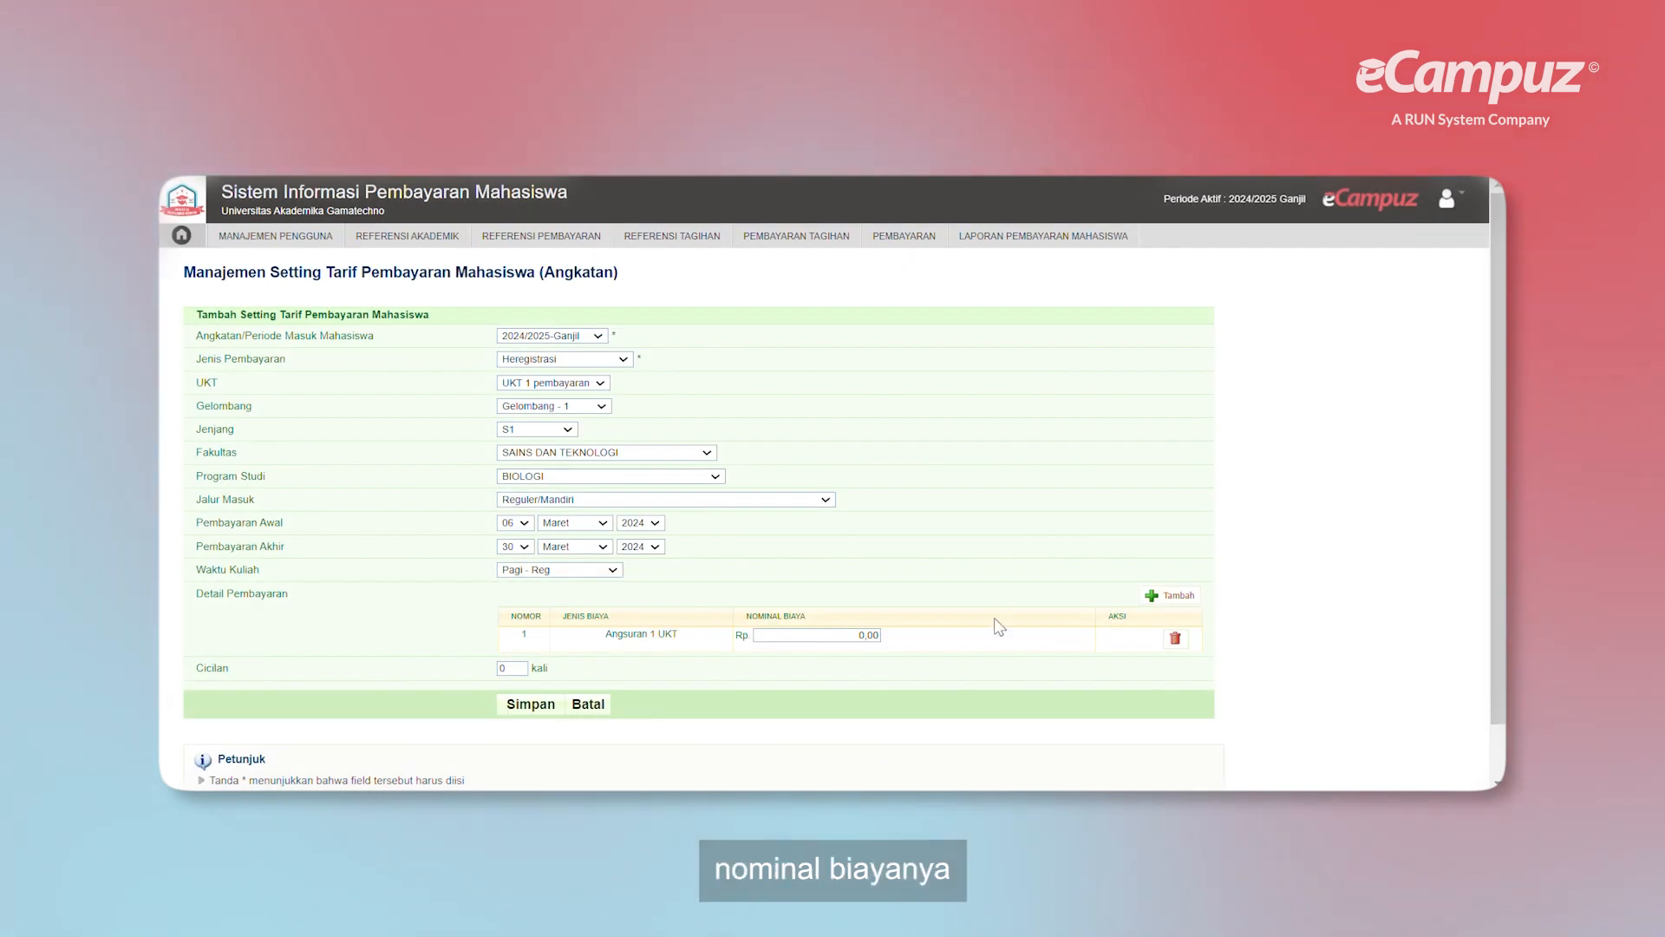
{"action": "type", "text": "000000"}
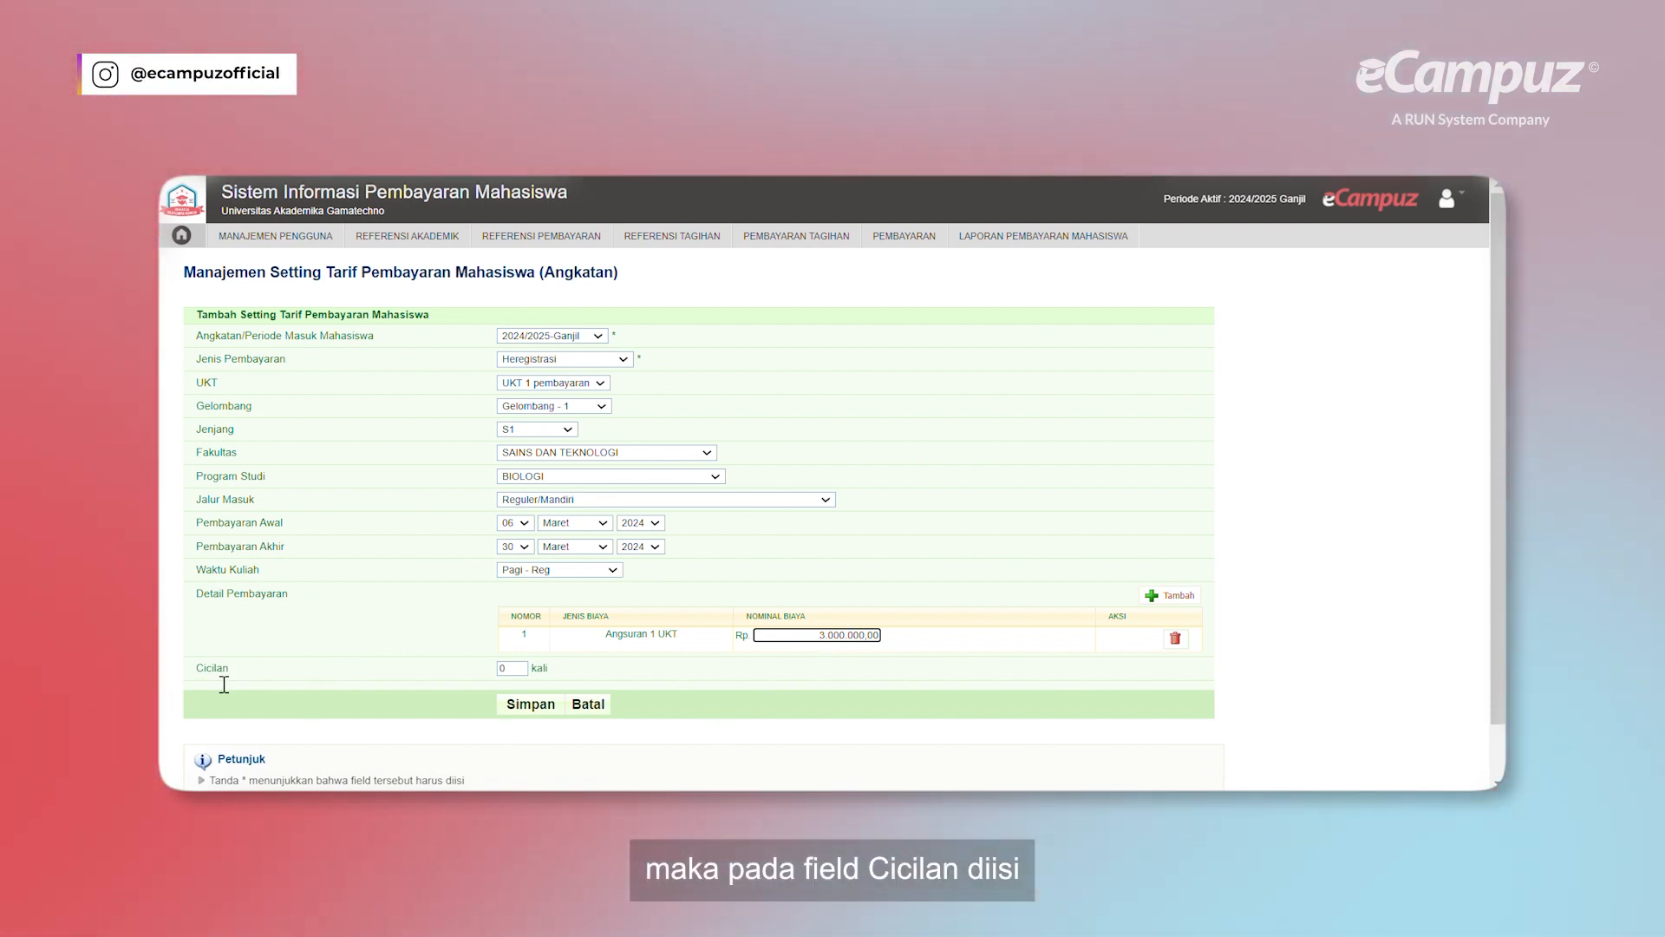
- Set the number of instalments (Cicilan) for the tariff to 02
{"action": "left_click", "coordinate": [514, 673]}
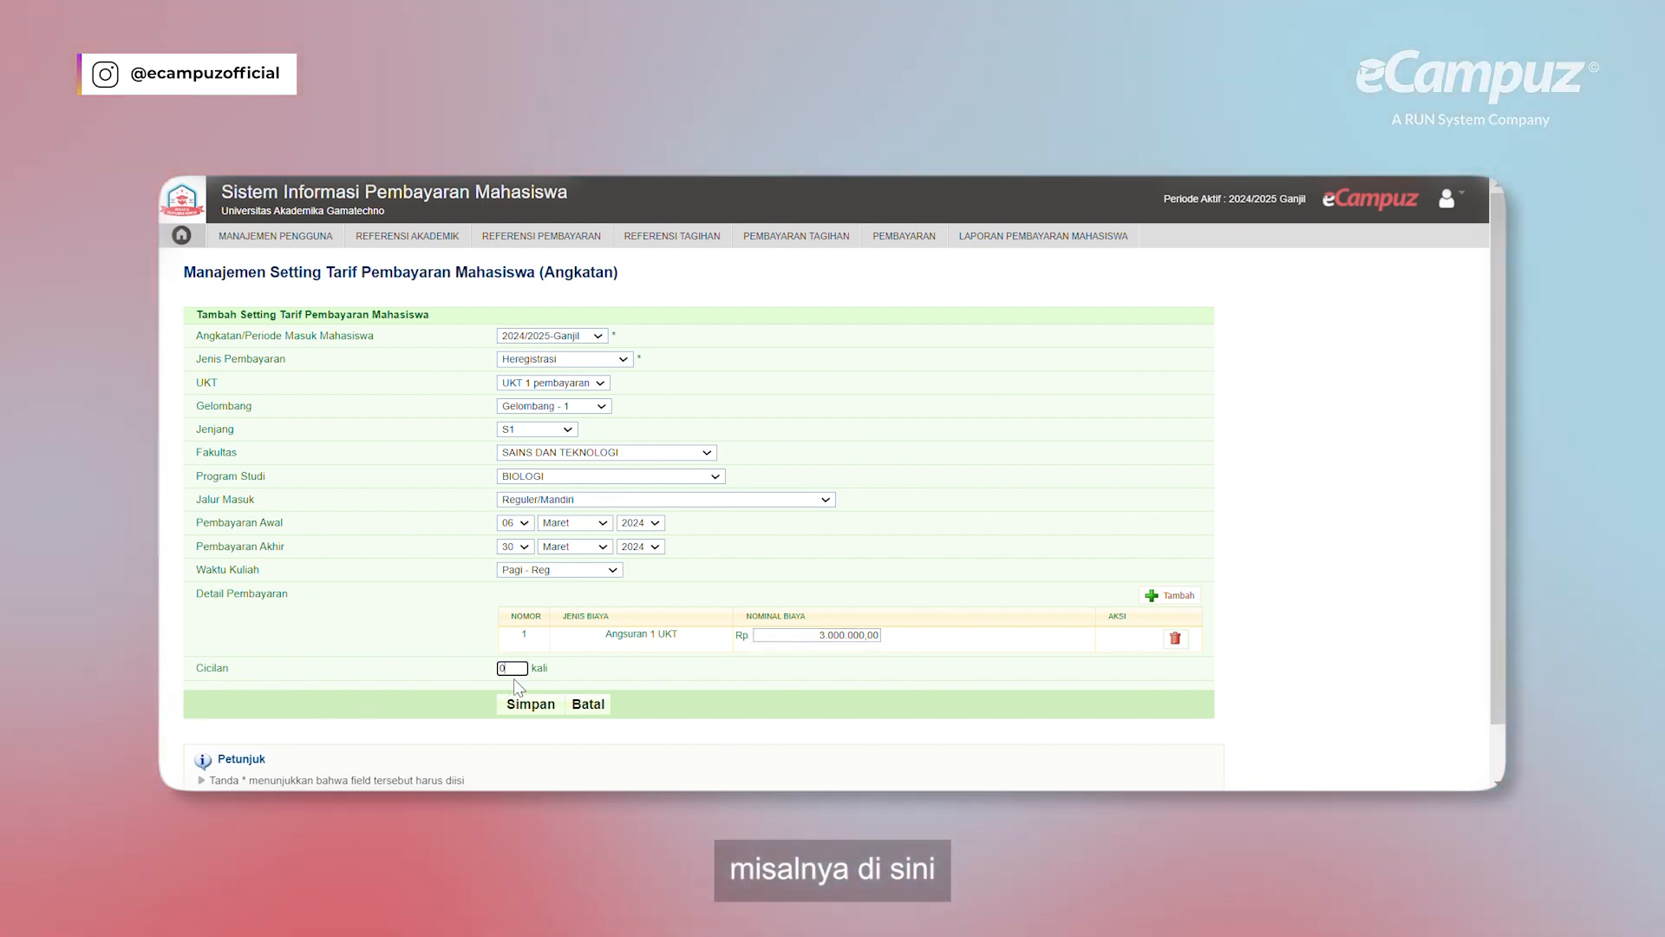
{"action": "key", "text": "BackSpace"}
{"action": "type", "text": "2"}
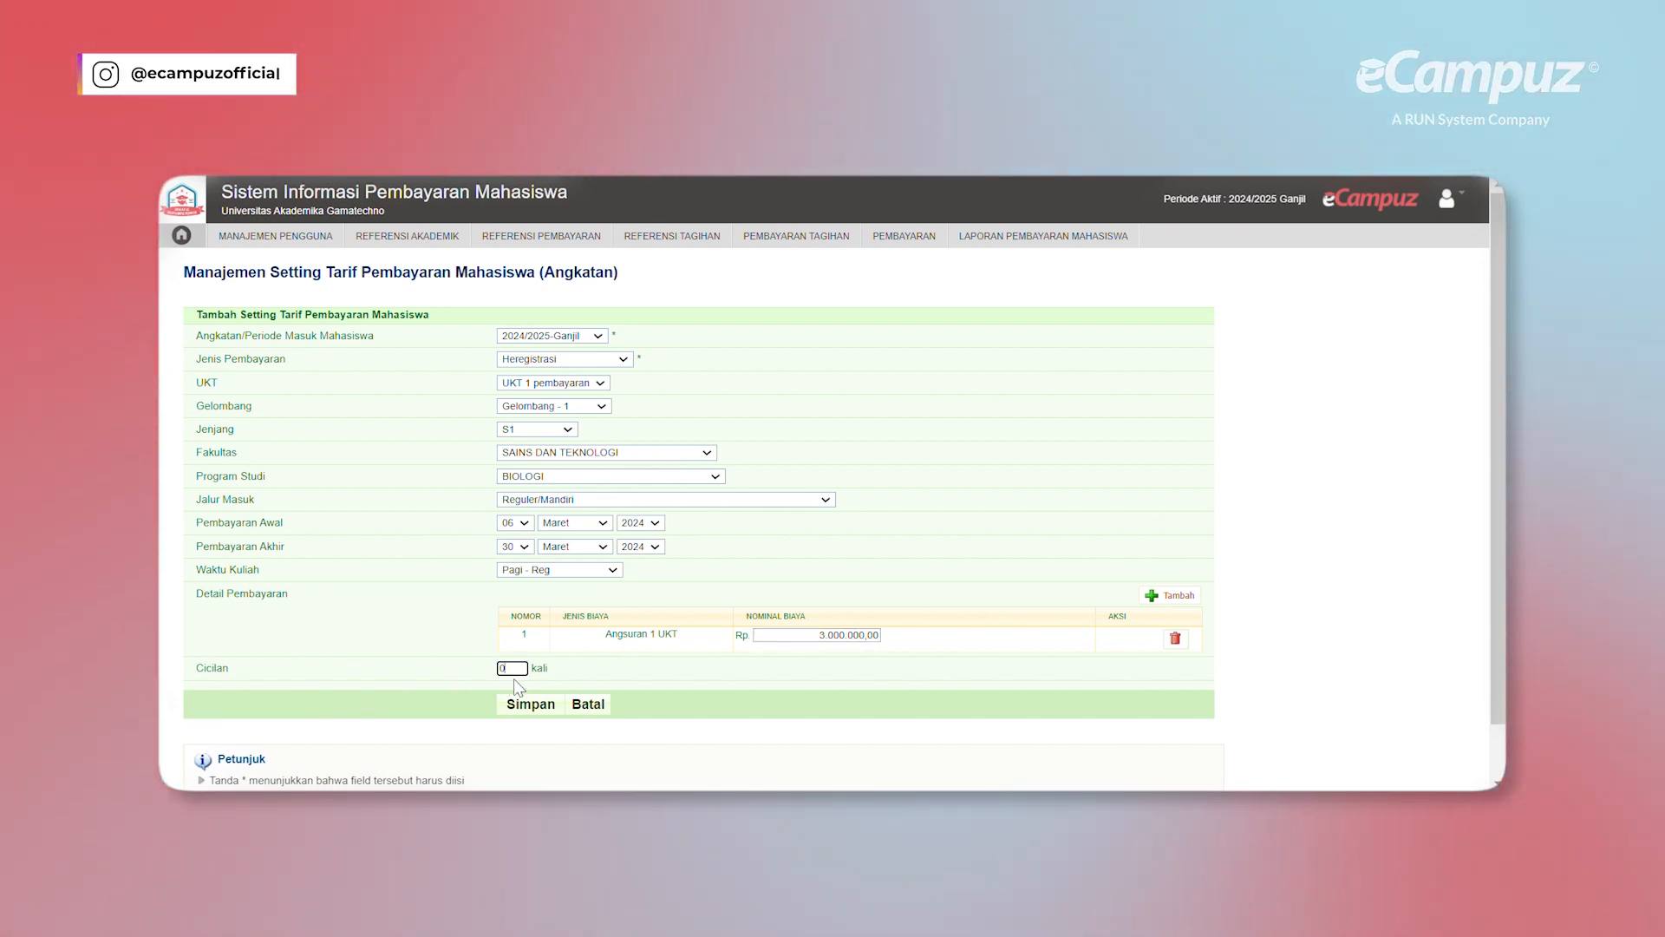
{"action": "key", "text": "BackSpace"}
{"action": "type", "text": "02"}
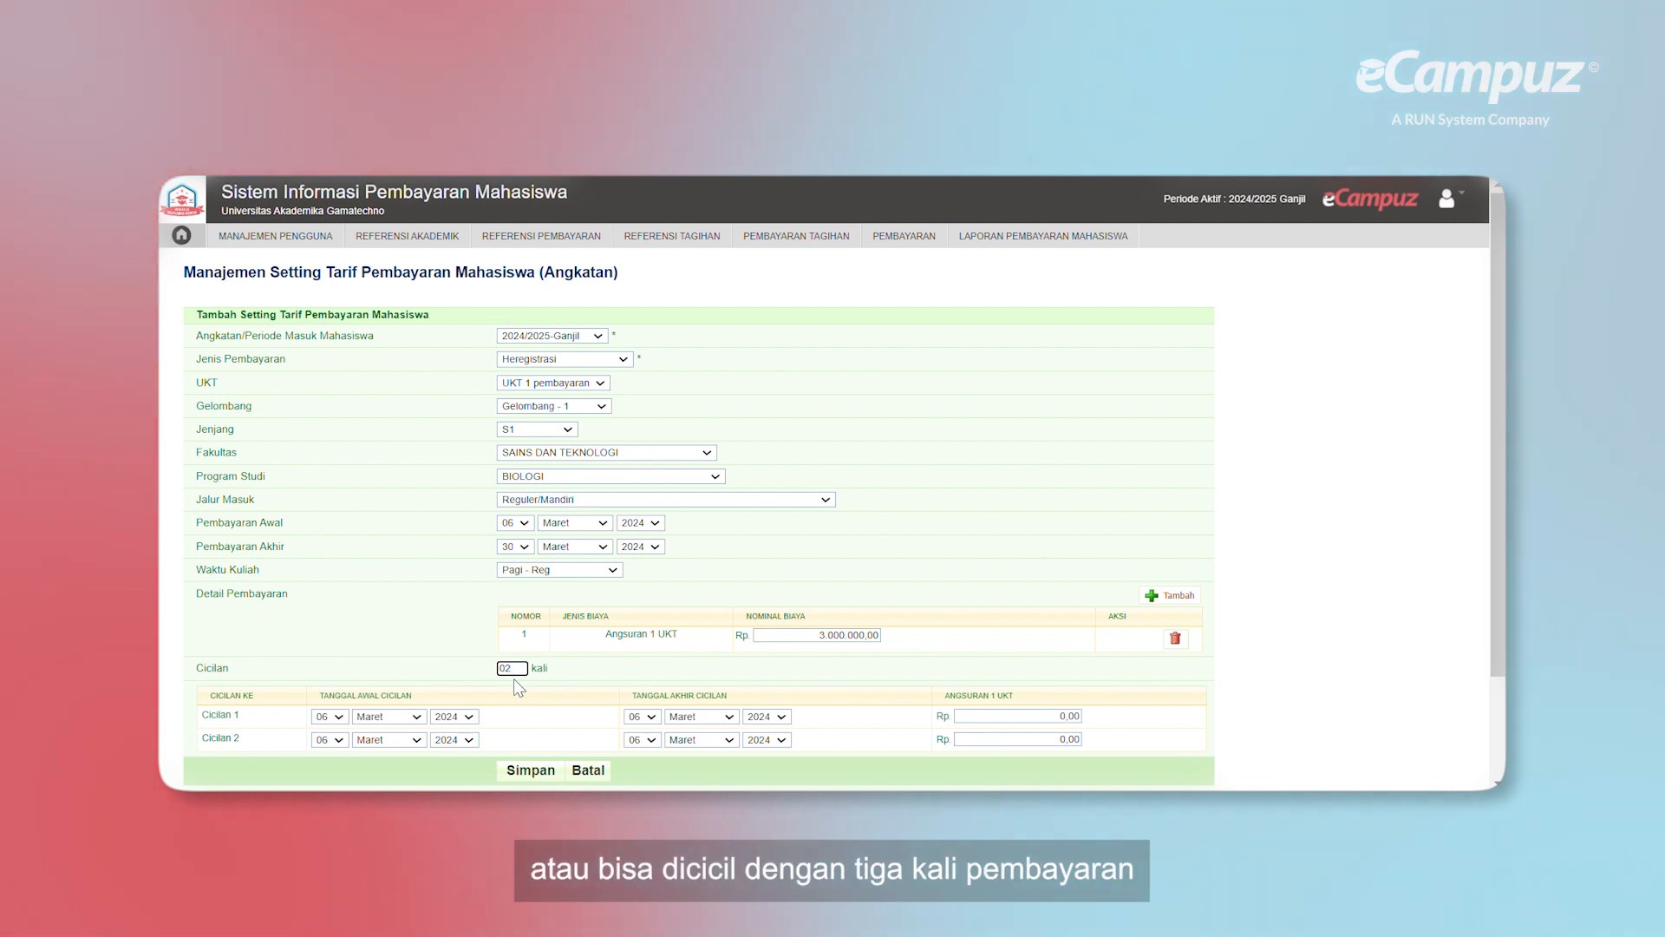
- Try 03 as the number of instalments and set it back to 02
{"action": "key", "text": "BackSpace"}
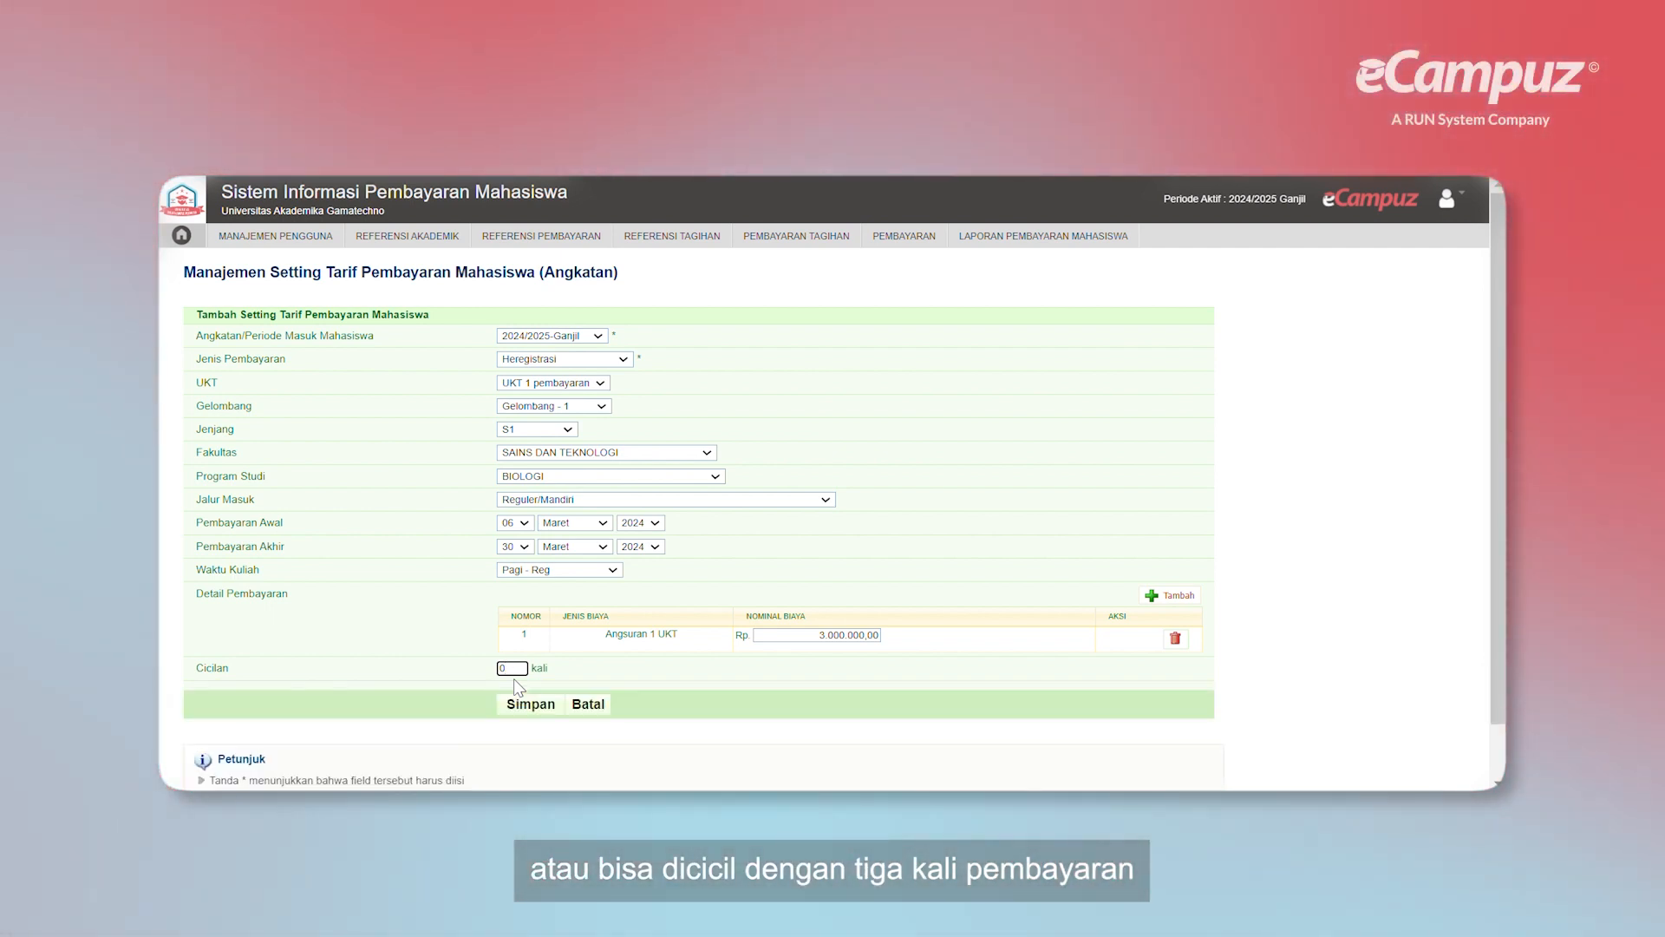
{"action": "type", "text": "3"}
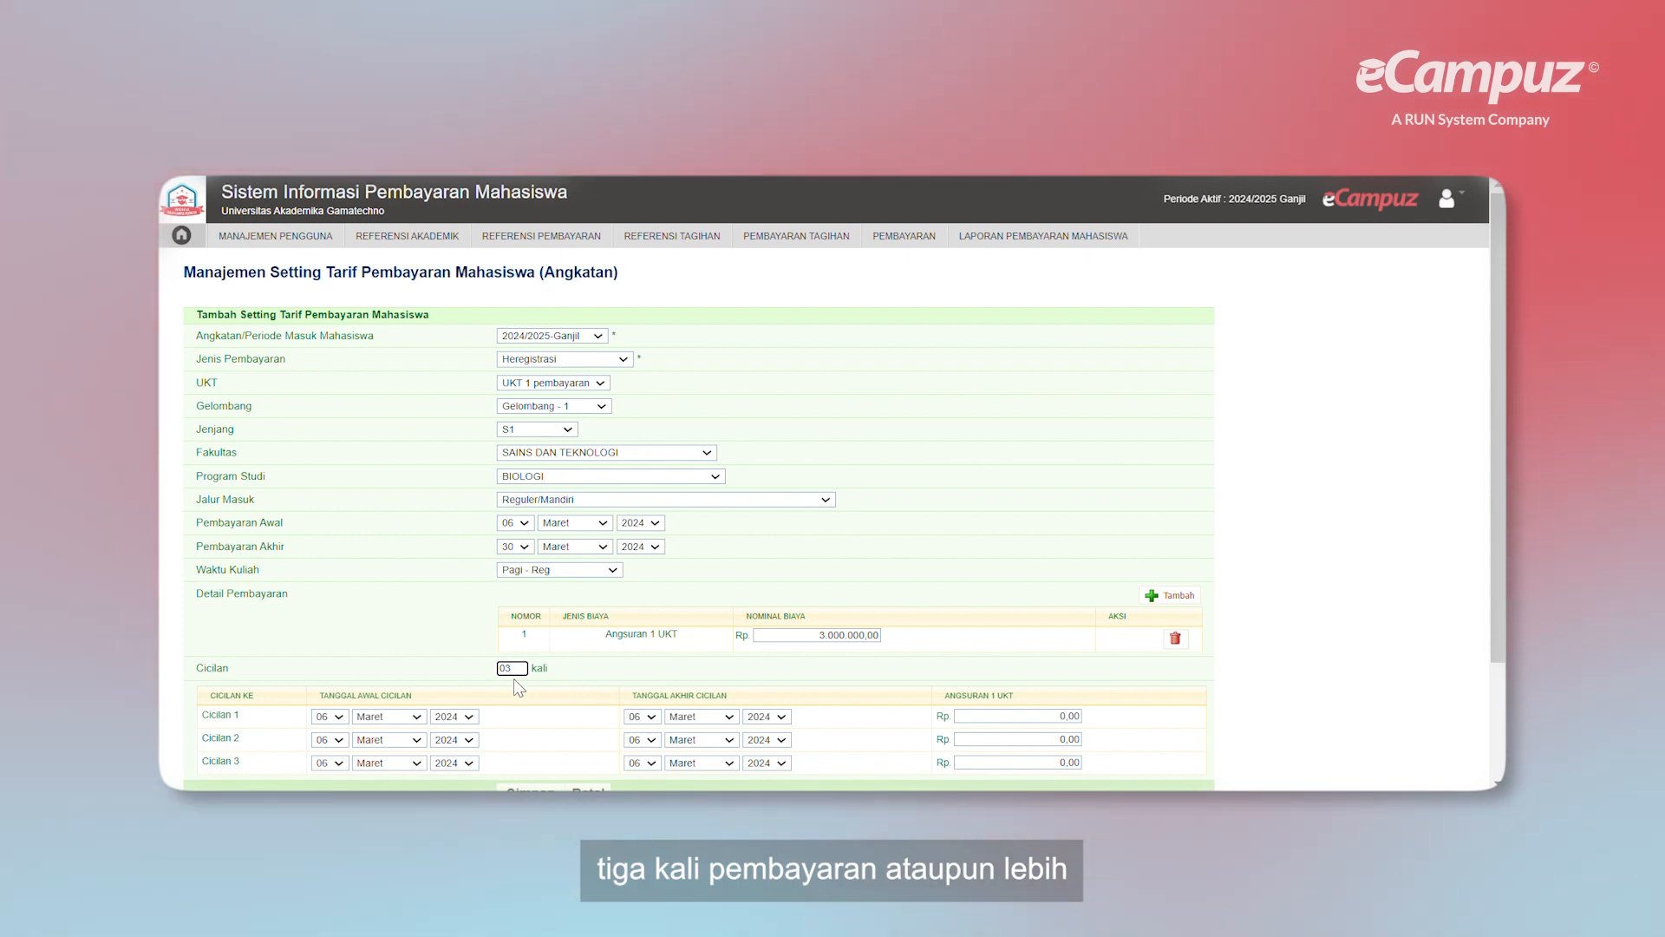
{"action": "key", "text": "BackSpace"}
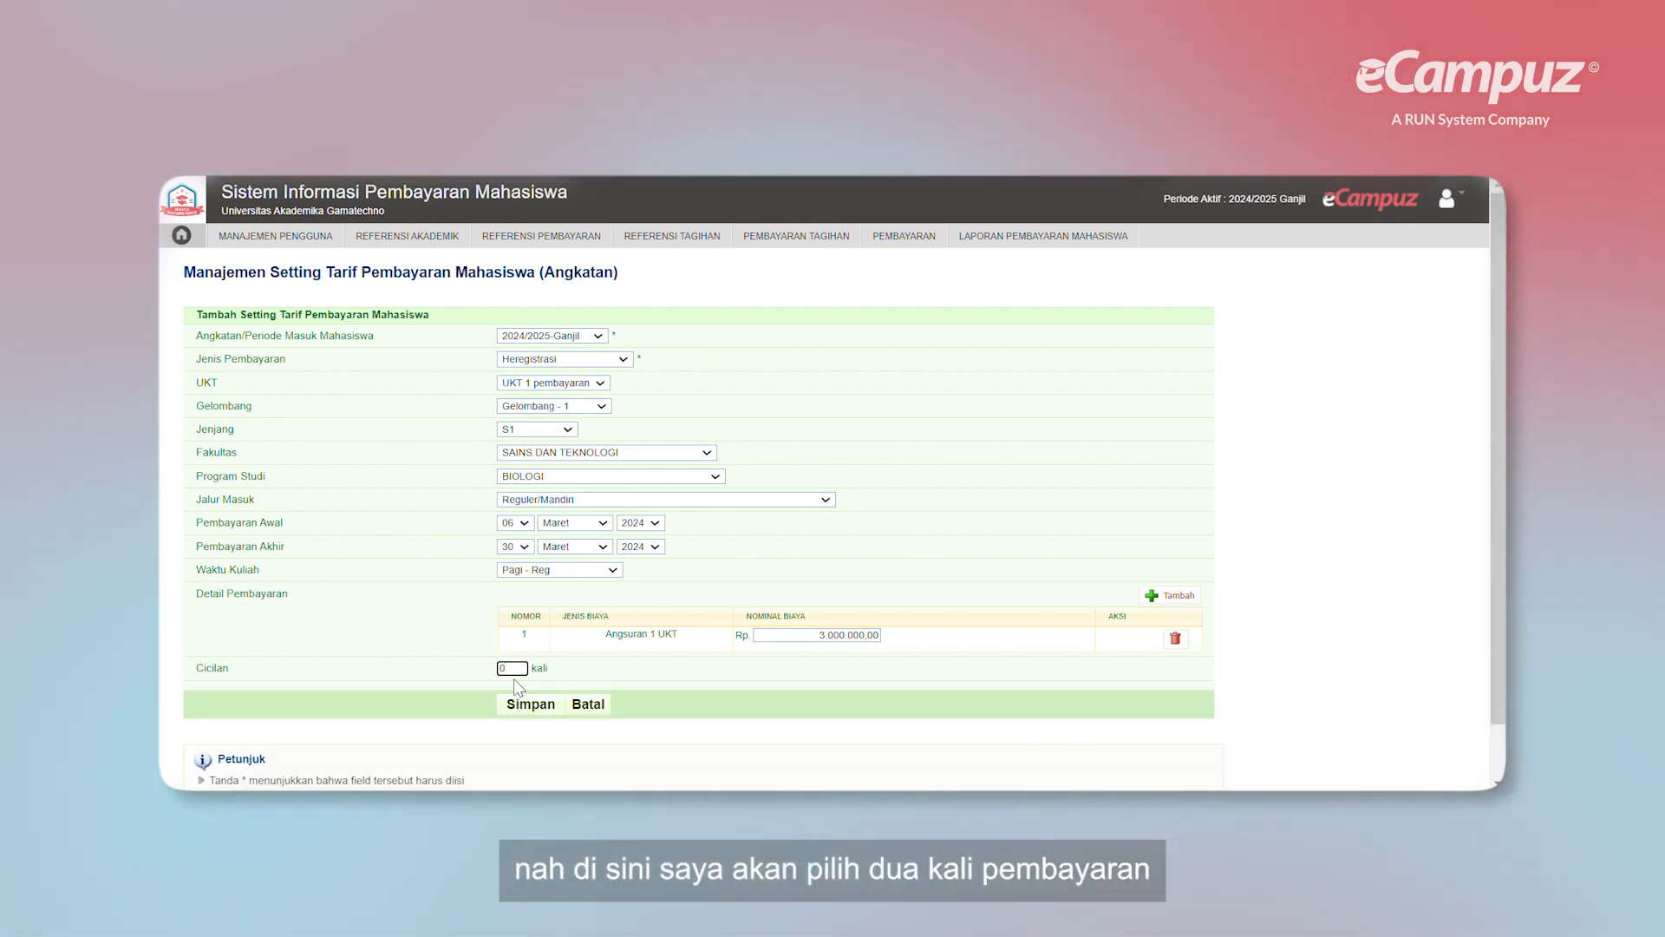
{"action": "type", "text": "2"}
- Set the end date of Cicilan 1 to 15 Maret 2024 and its Angsuran 1 UKT amount to Rp 1.000.000
{"action": "scroll", "coordinate": [461, 689], "scroll_direction": "down", "scroll_amount": 2}
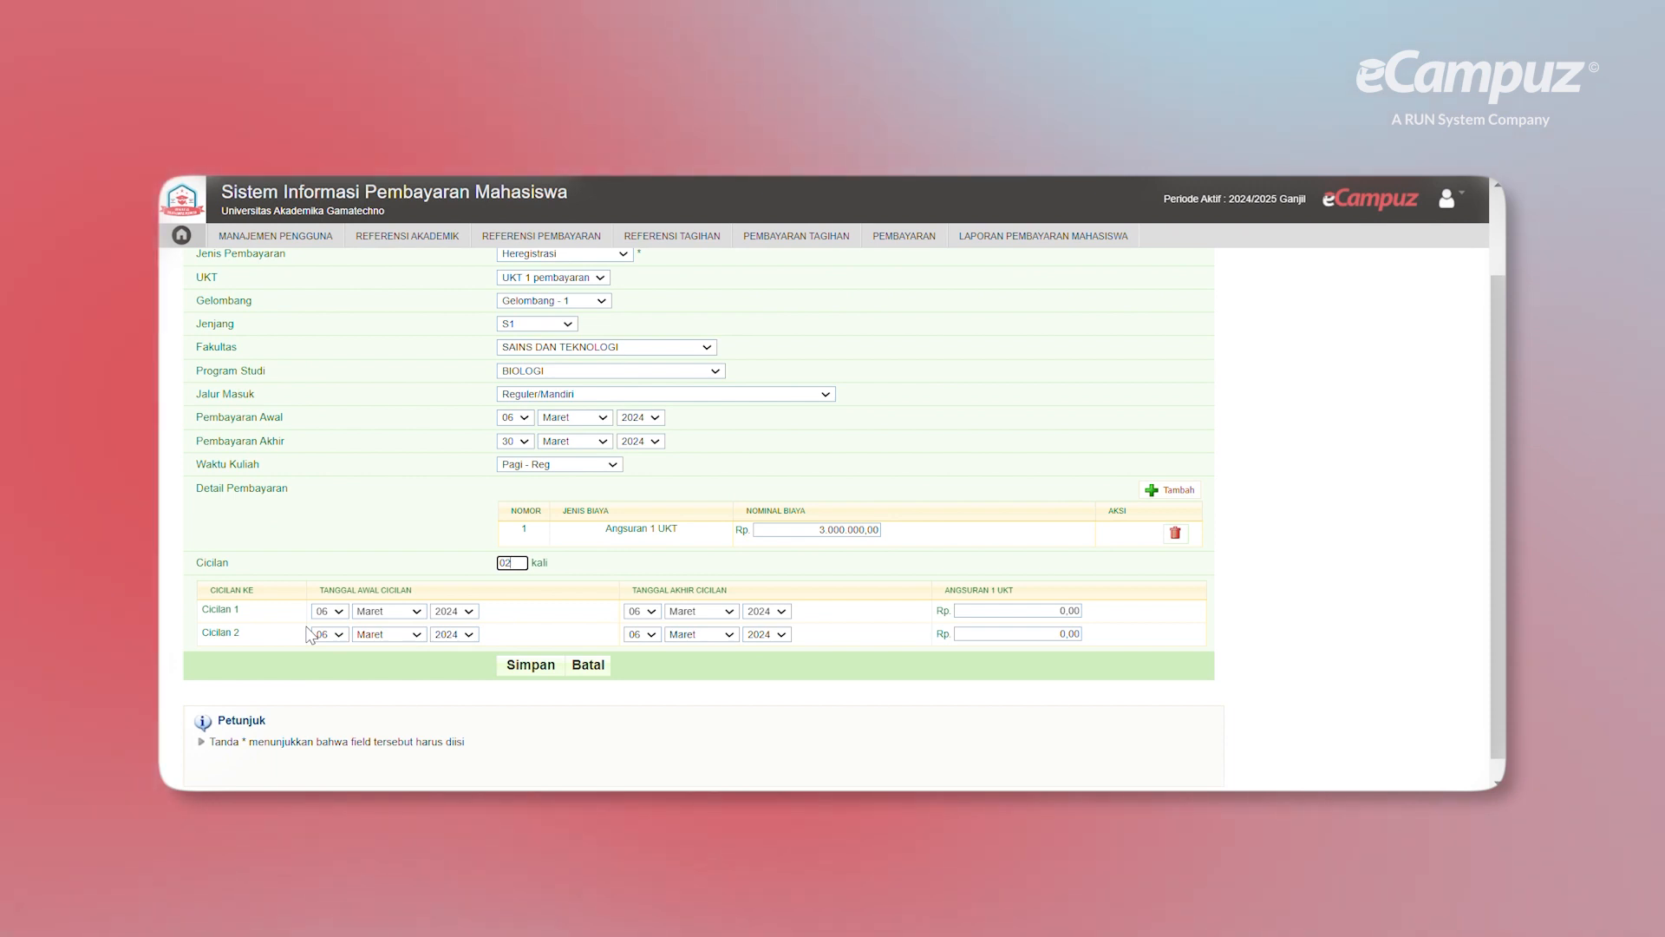
{"action": "left_click", "coordinate": [644, 612]}
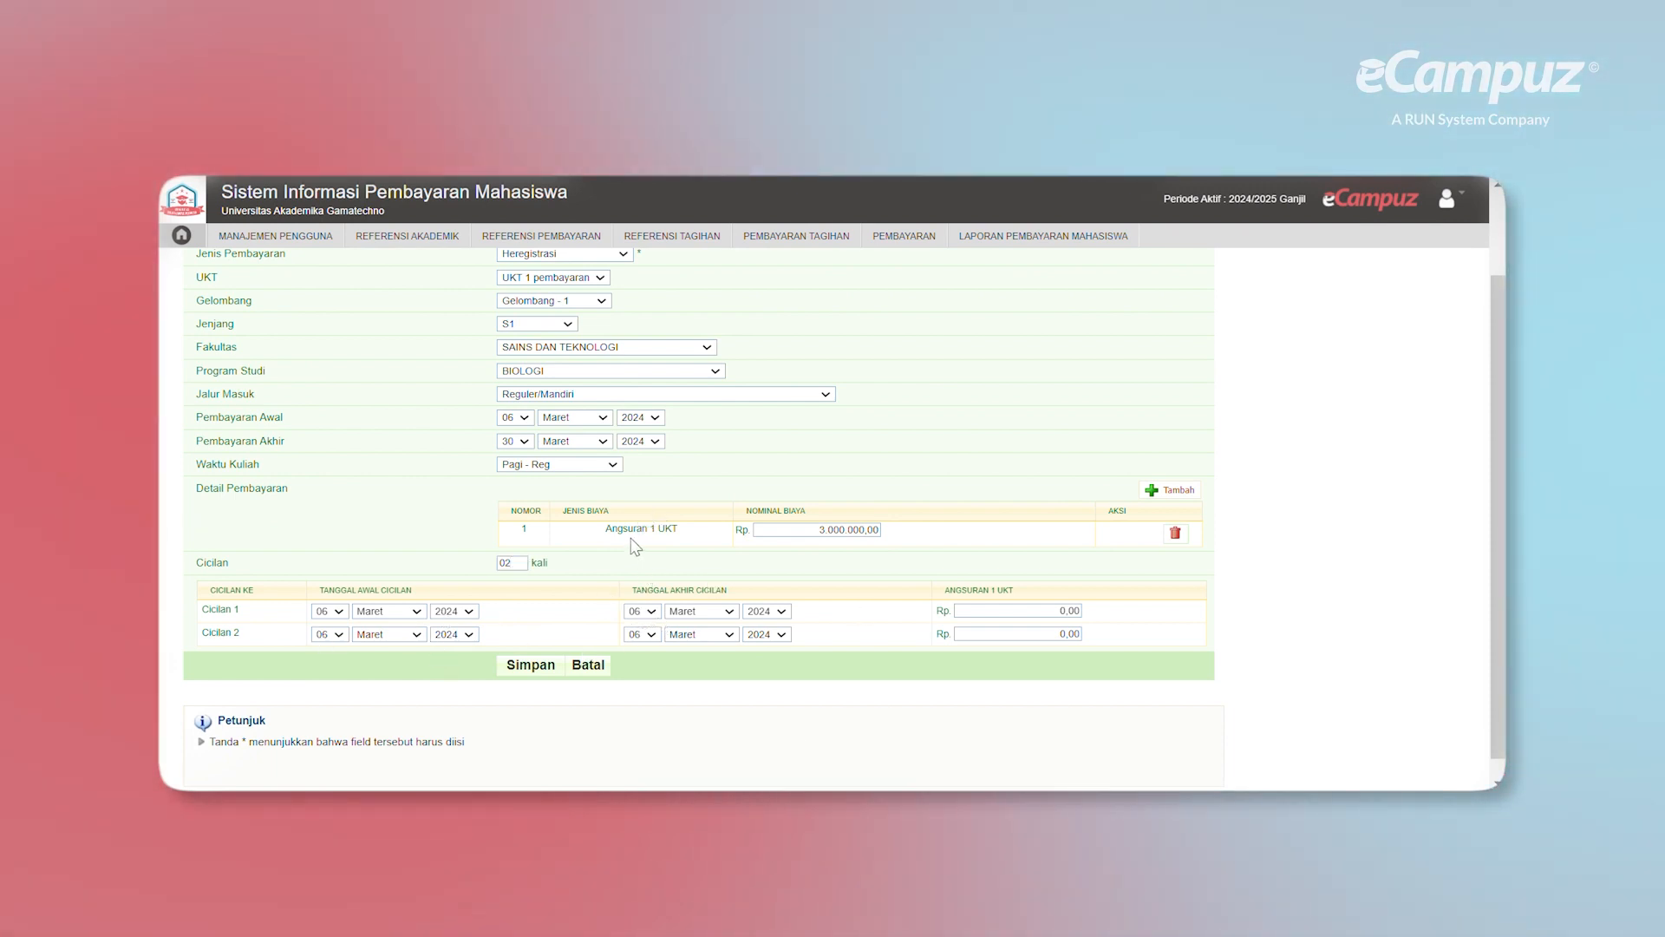
{"action": "left_click", "coordinate": [1009, 617]}
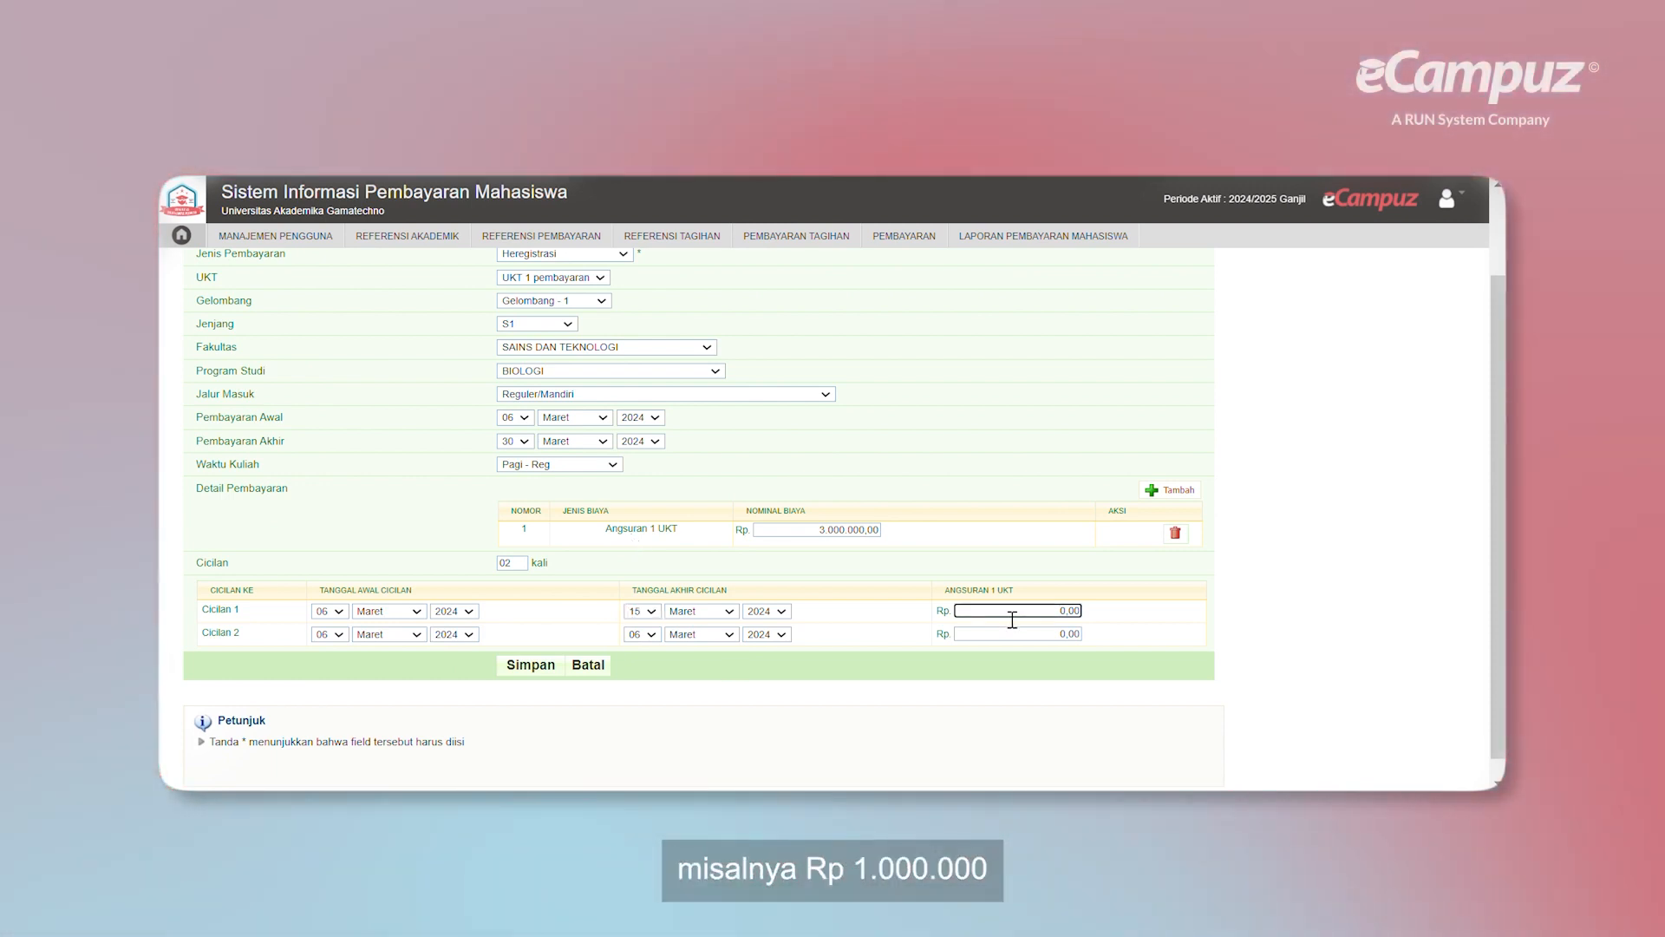
{"action": "type", "text": "1.000.00"}
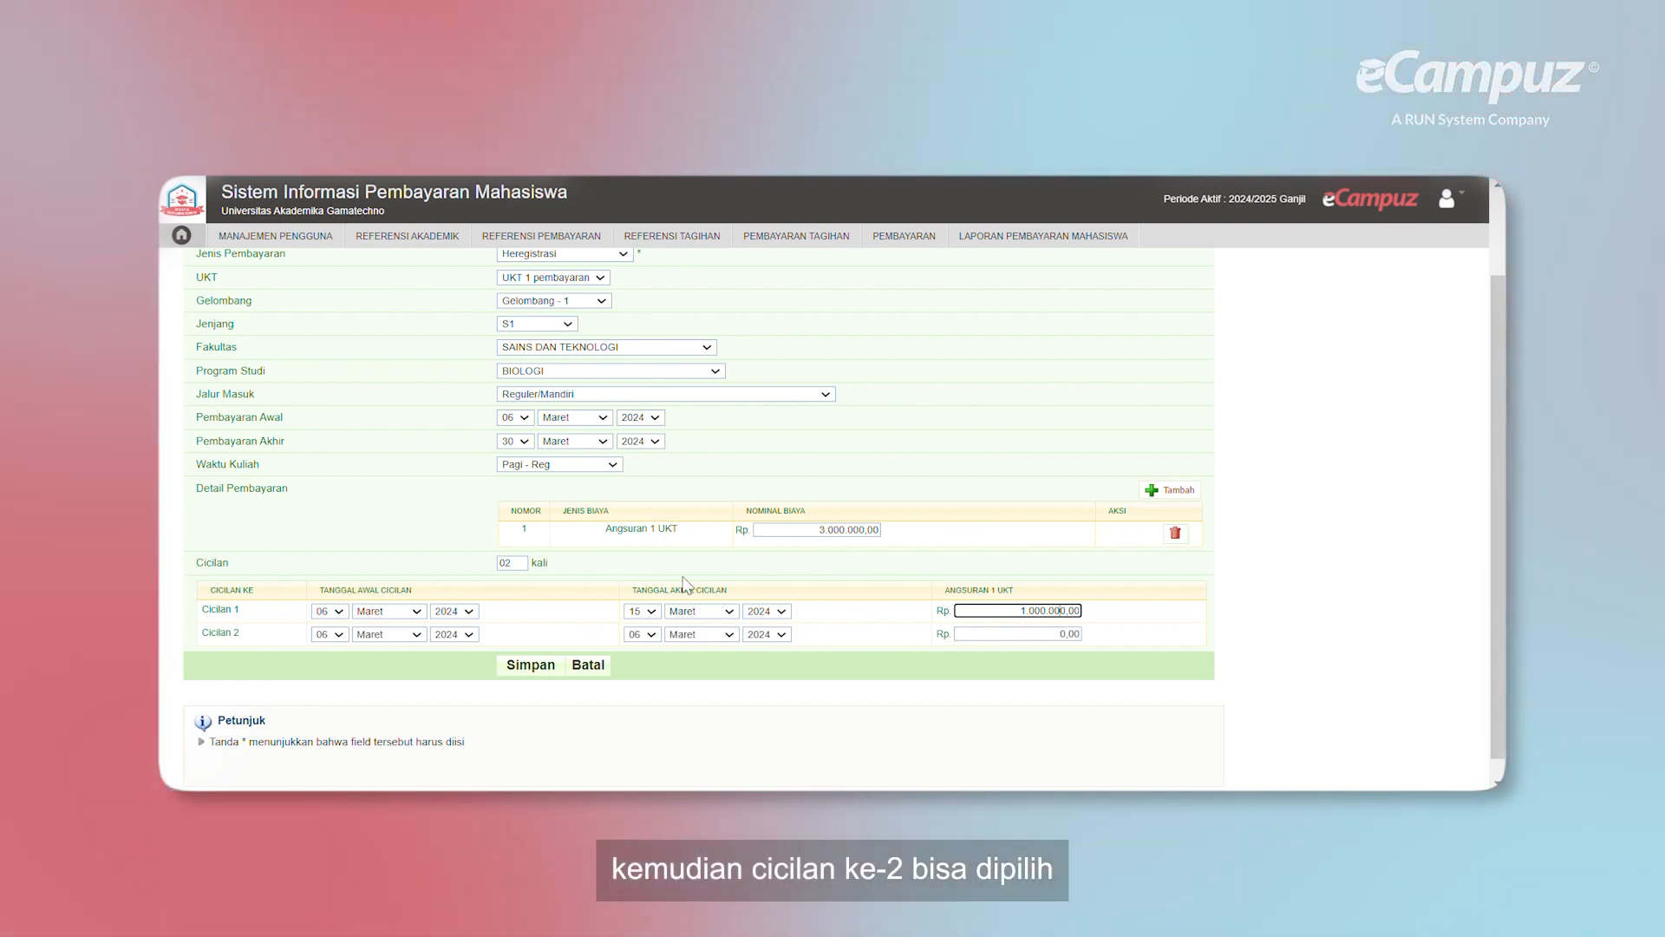
- Set Cicilan 2 to run from 16 to 30 Maret 2024 with an Angsuran 1 UKT amount of Rp 2.000.000
{"action": "left_click", "coordinate": [340, 635]}
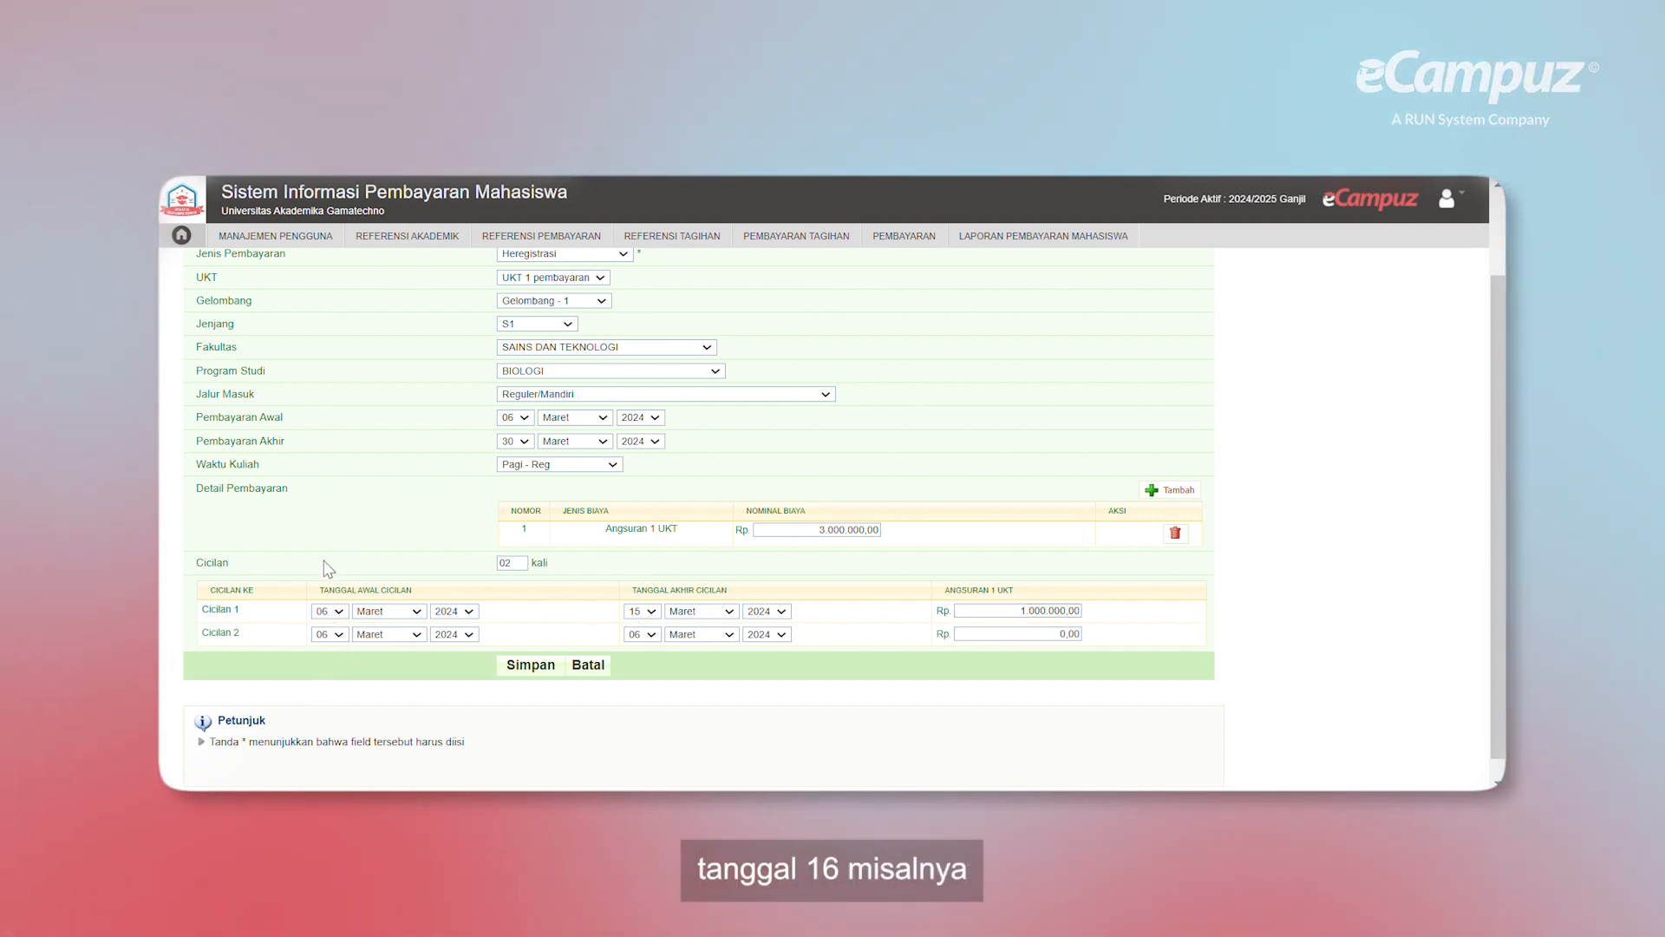
{"action": "left_click", "coordinate": [326, 578]}
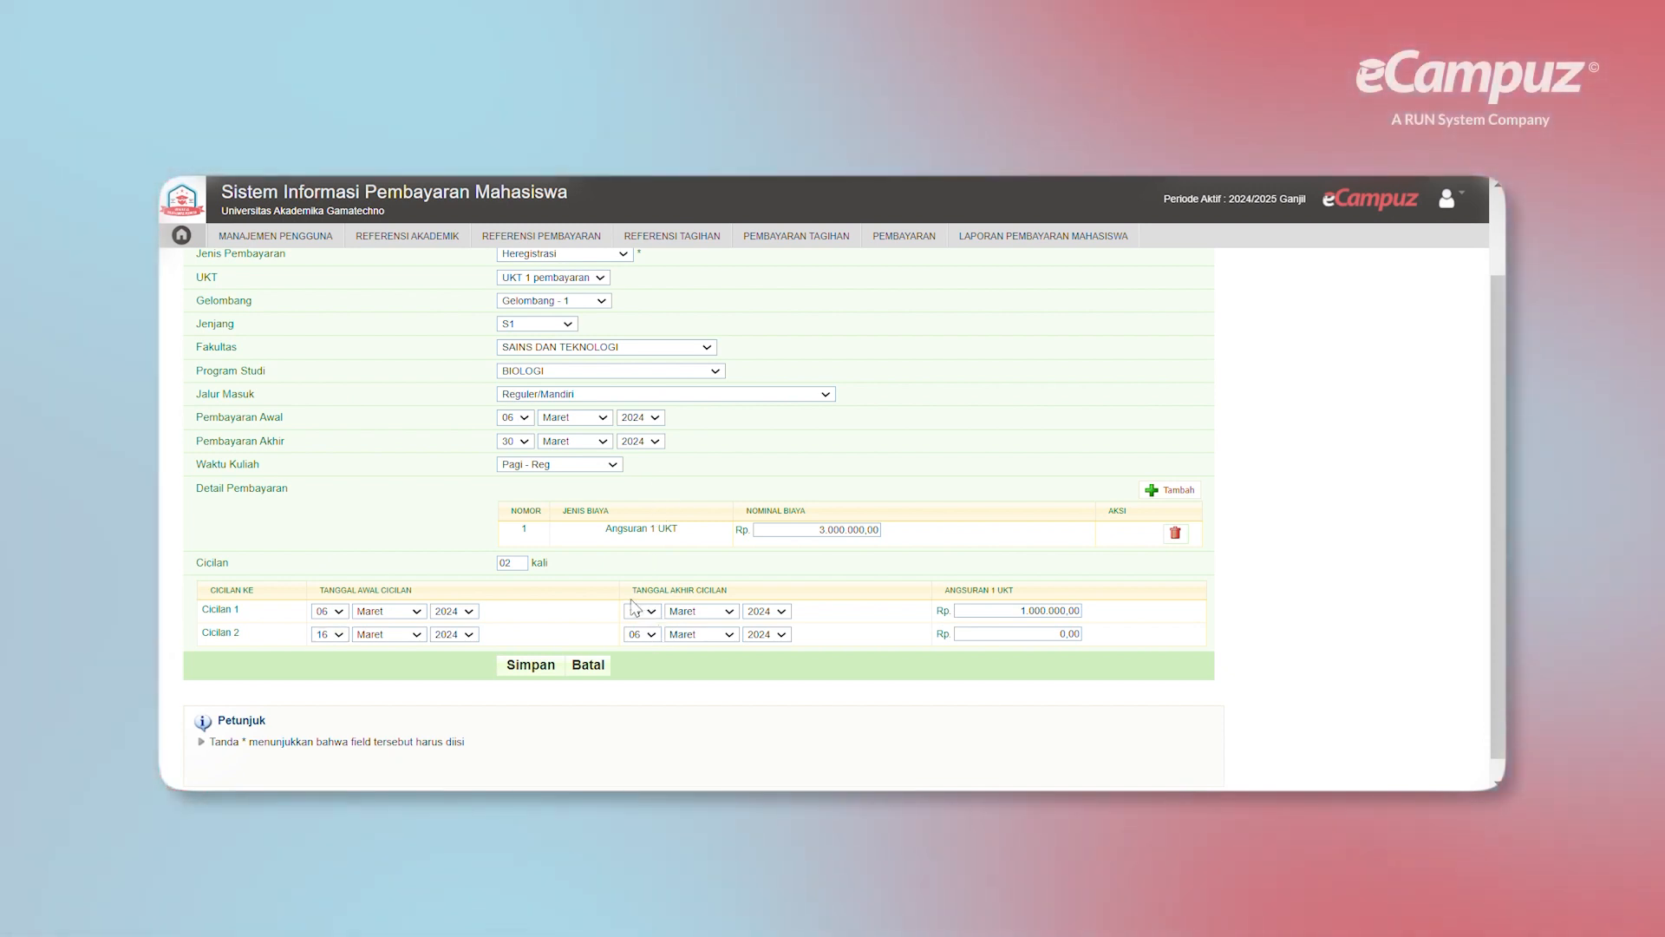
{"action": "left_click", "coordinate": [976, 638]}
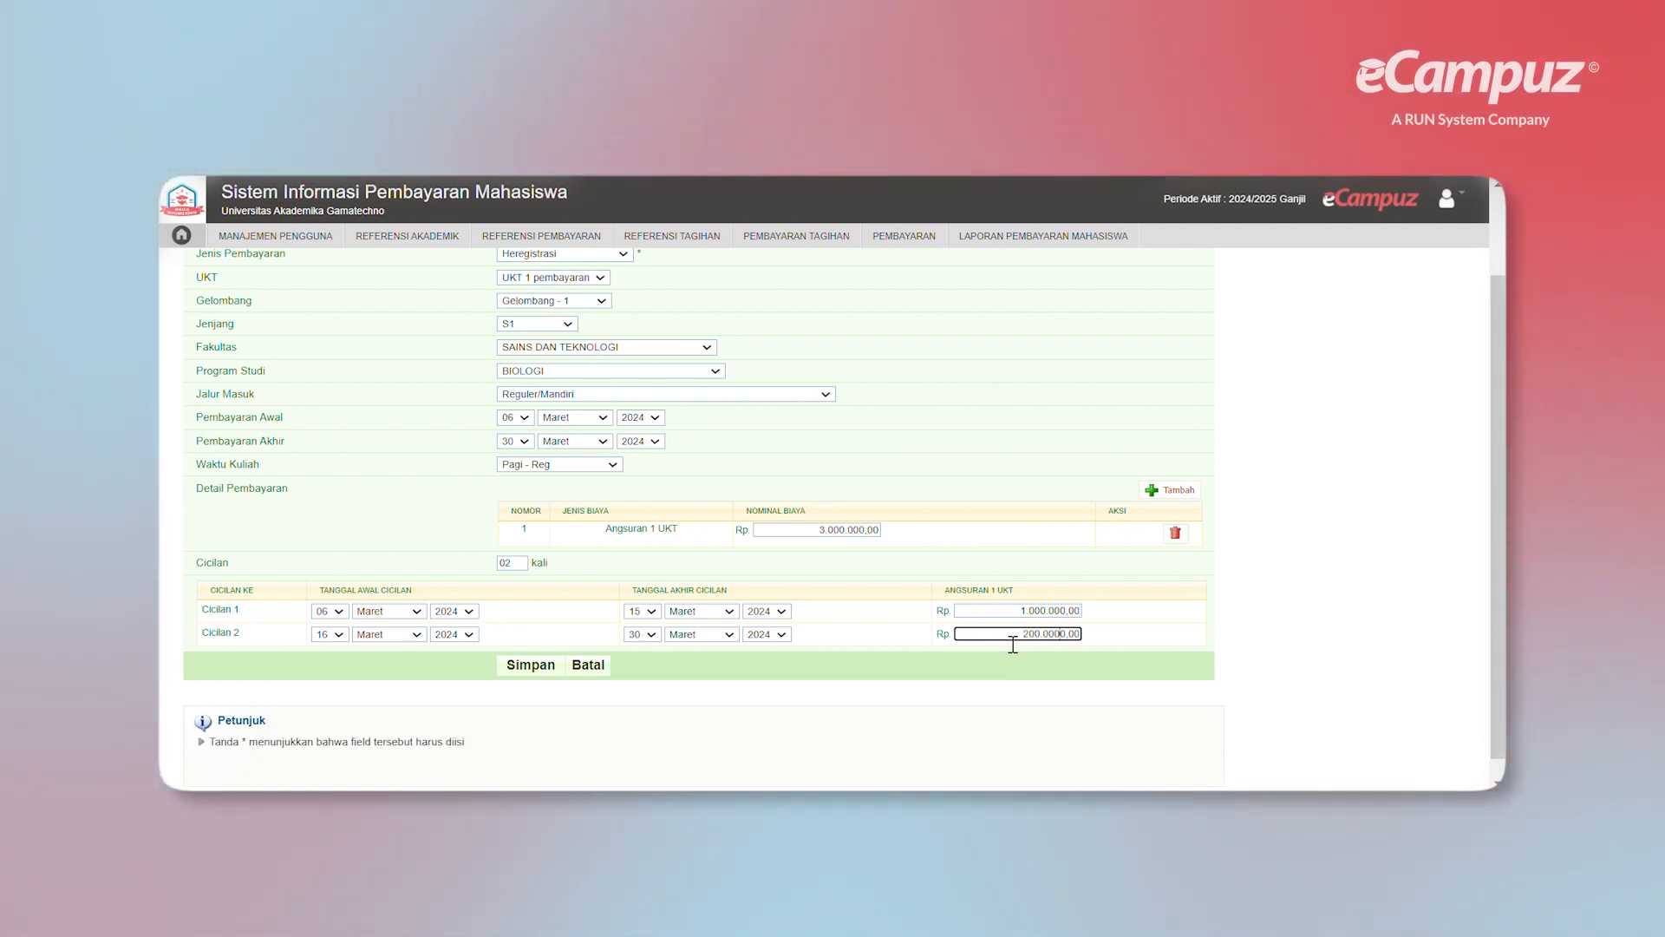
- Review the completed tariff form and save the payment tariff setting
{"action": "scroll", "coordinate": [625, 486], "scroll_direction": "up", "scroll_amount": 2}
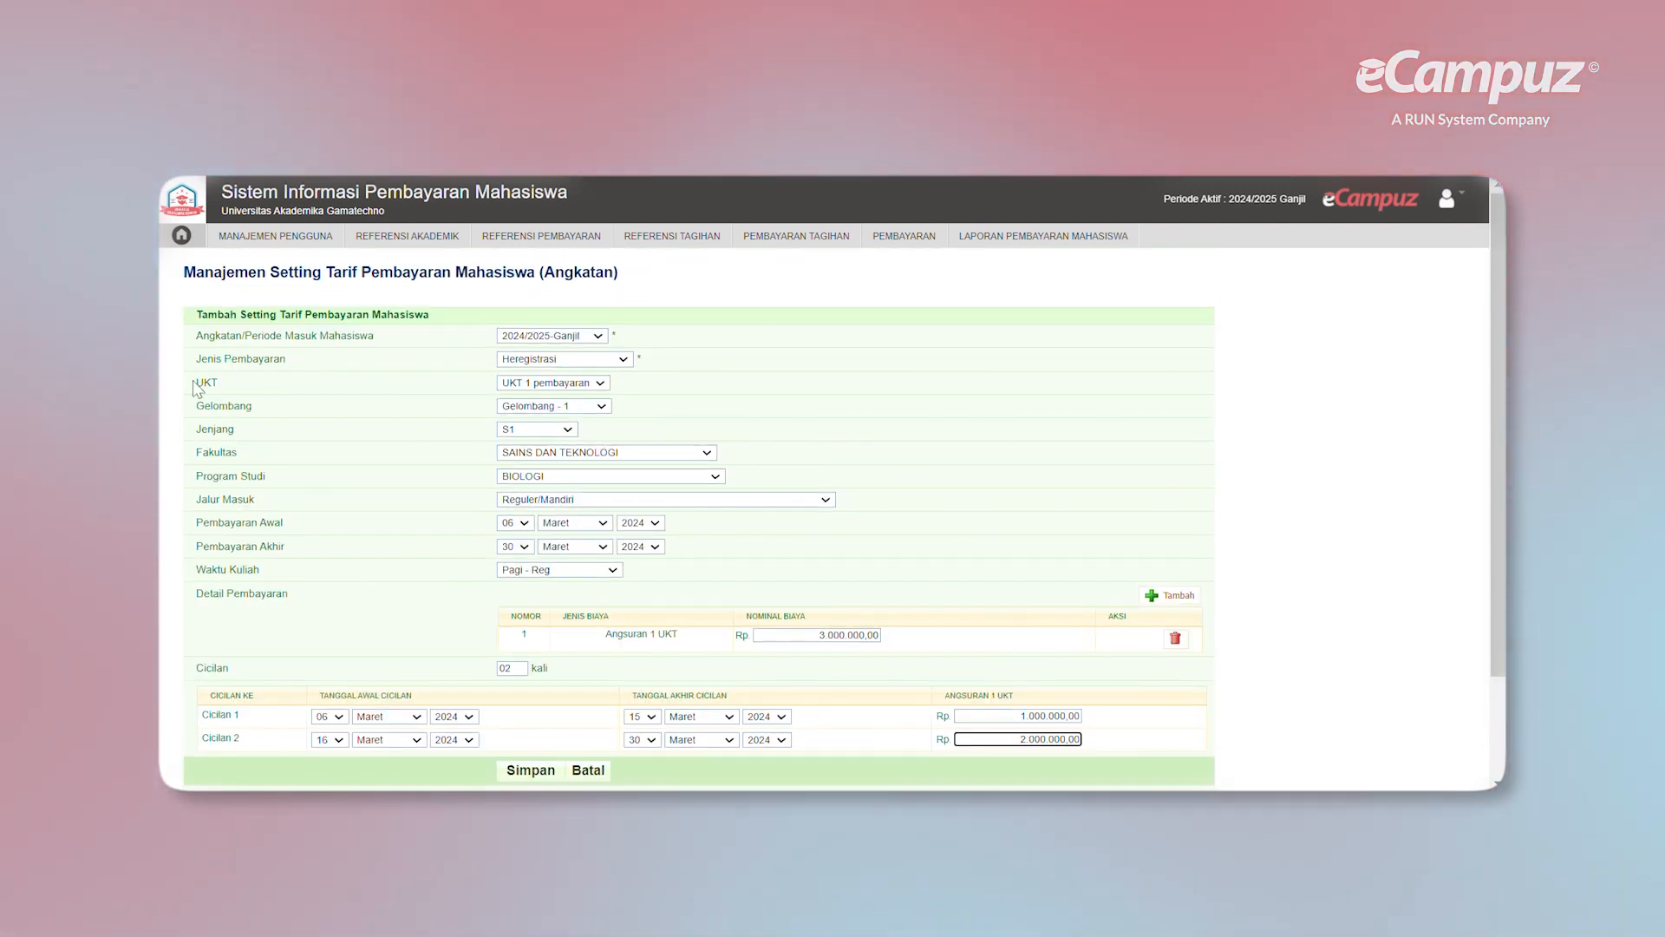
{"action": "scroll", "coordinate": [442, 394], "scroll_direction": "down", "scroll_amount": 2}
{"action": "left_click", "coordinate": [538, 670]}
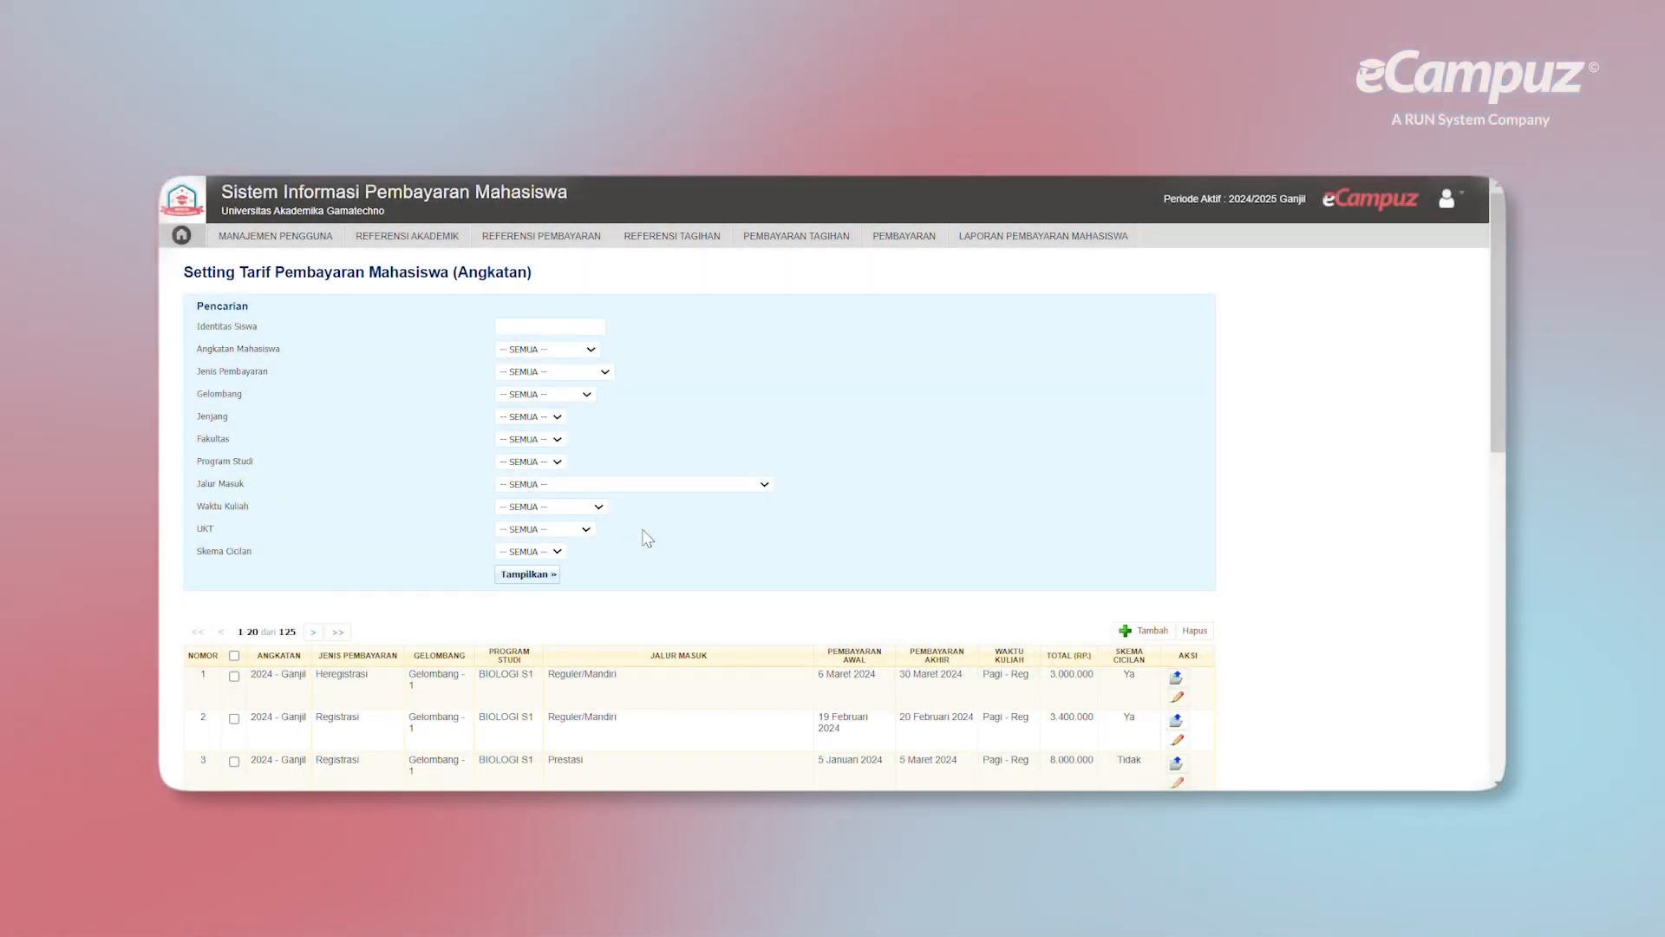
- In Penstatusan Cicilan Mahasiswa, search for students with Jenjang S1, Fakultas SAINS DAN TEKNOLOGI, Program Studi BIOLOGI and Angkatan 2024 - Ganjil
{"action": "left_click", "coordinate": [568, 232]}
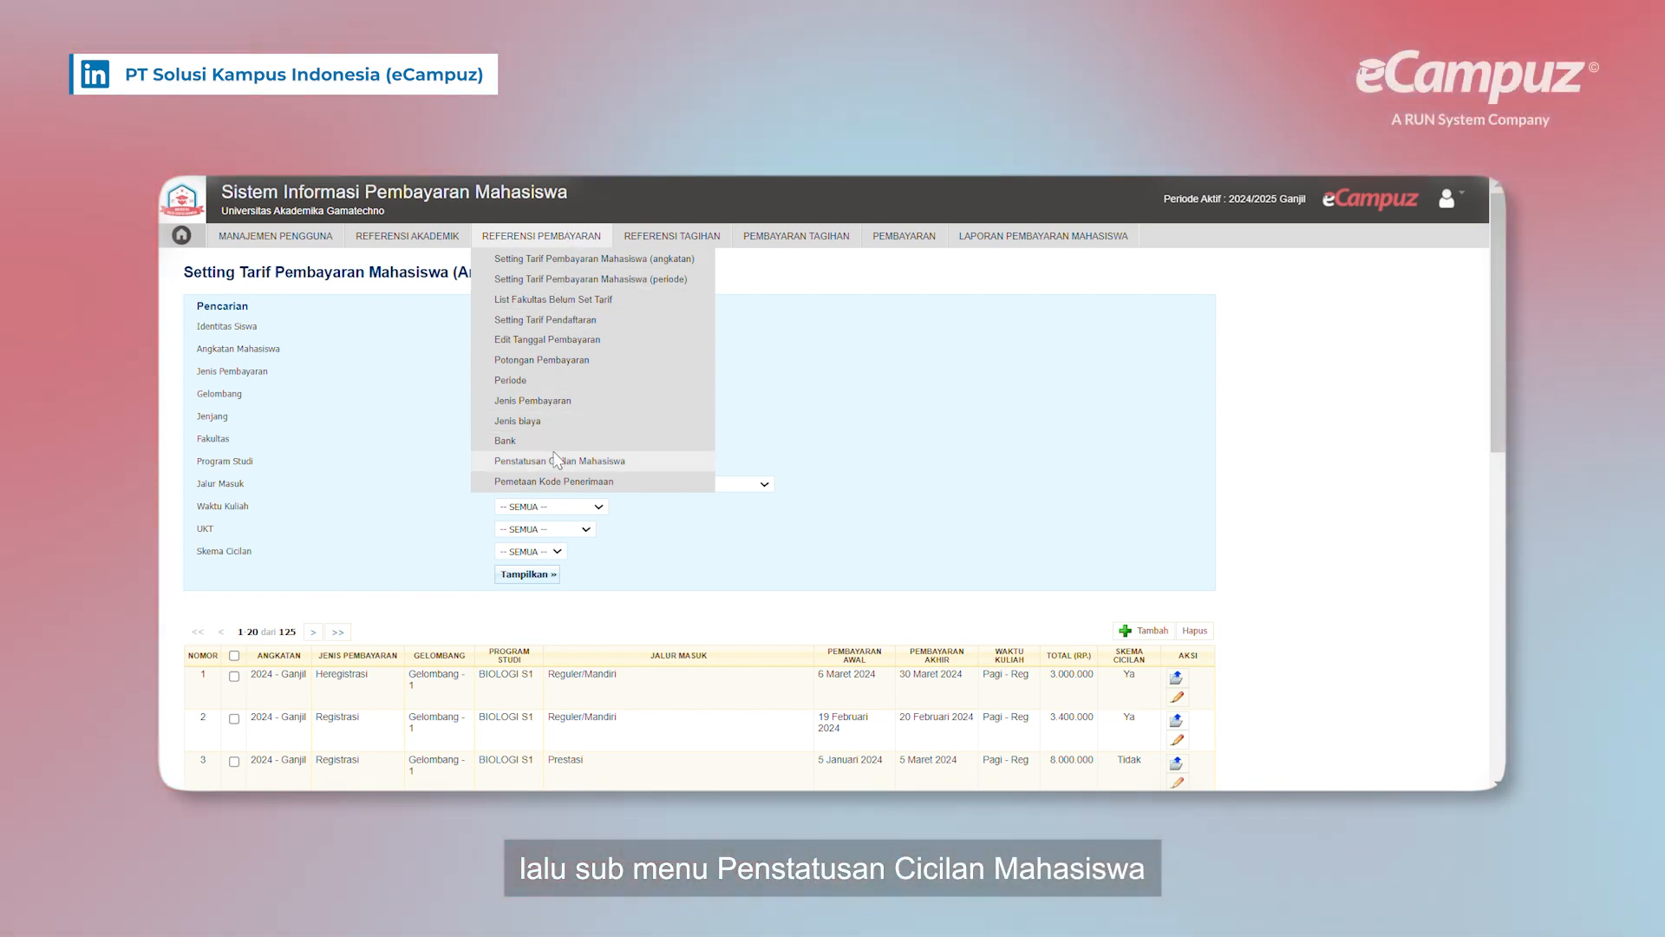
{"action": "left_click", "coordinate": [554, 460]}
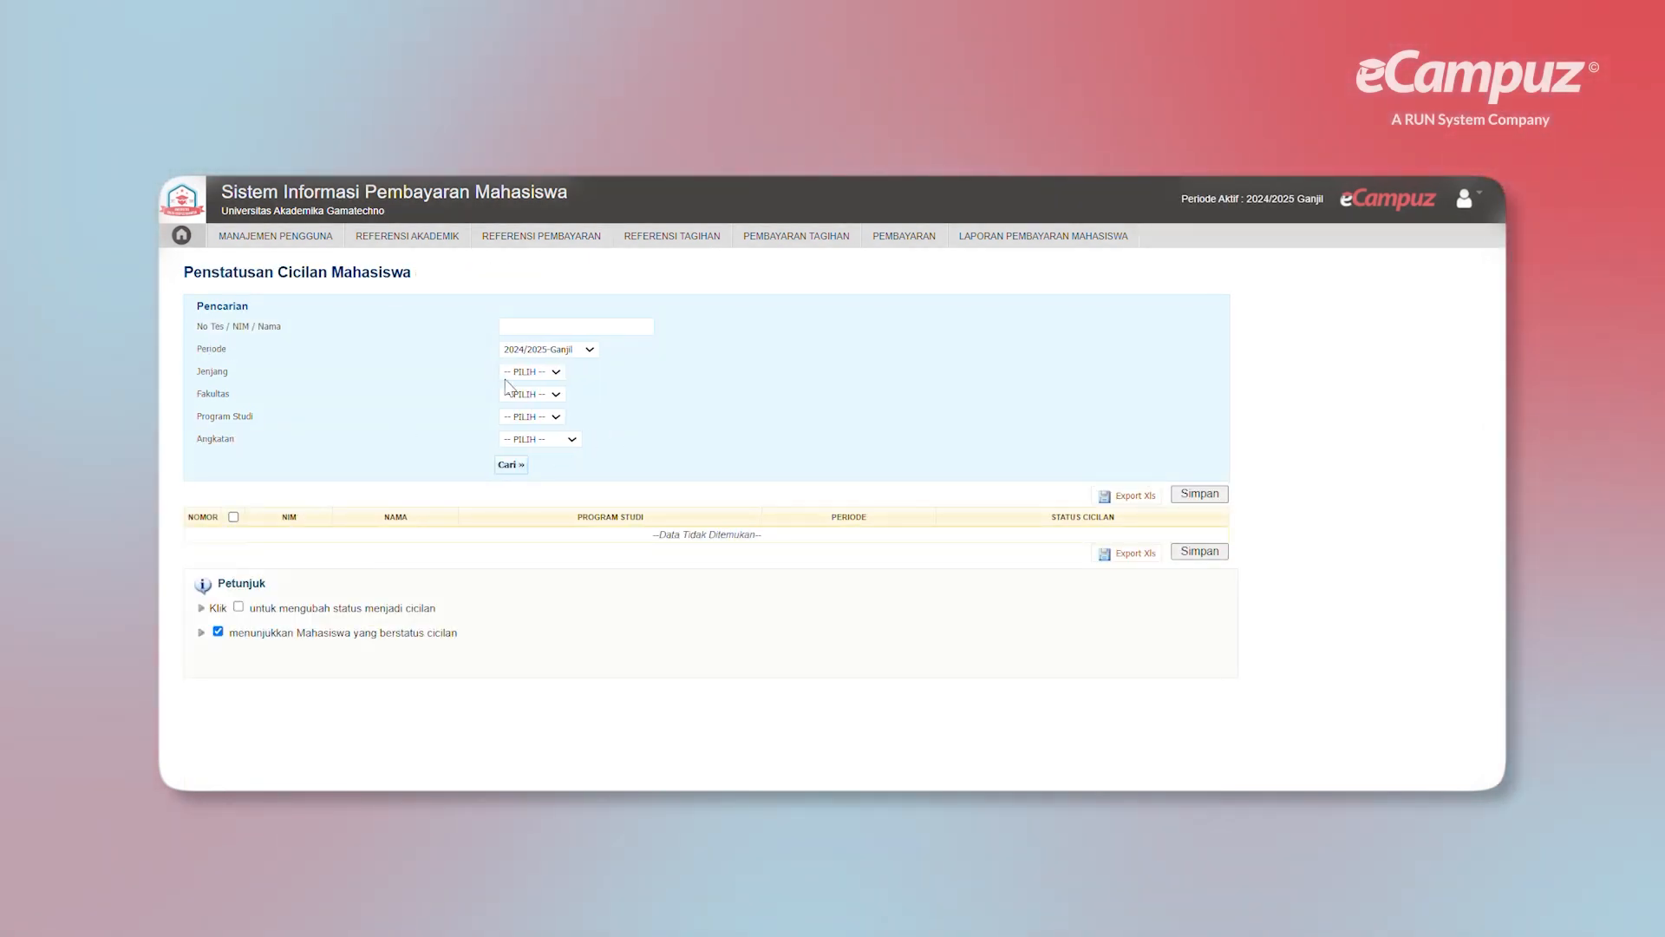
{"action": "left_click", "coordinate": [533, 371]}
{"action": "left_click", "coordinate": [525, 401]}
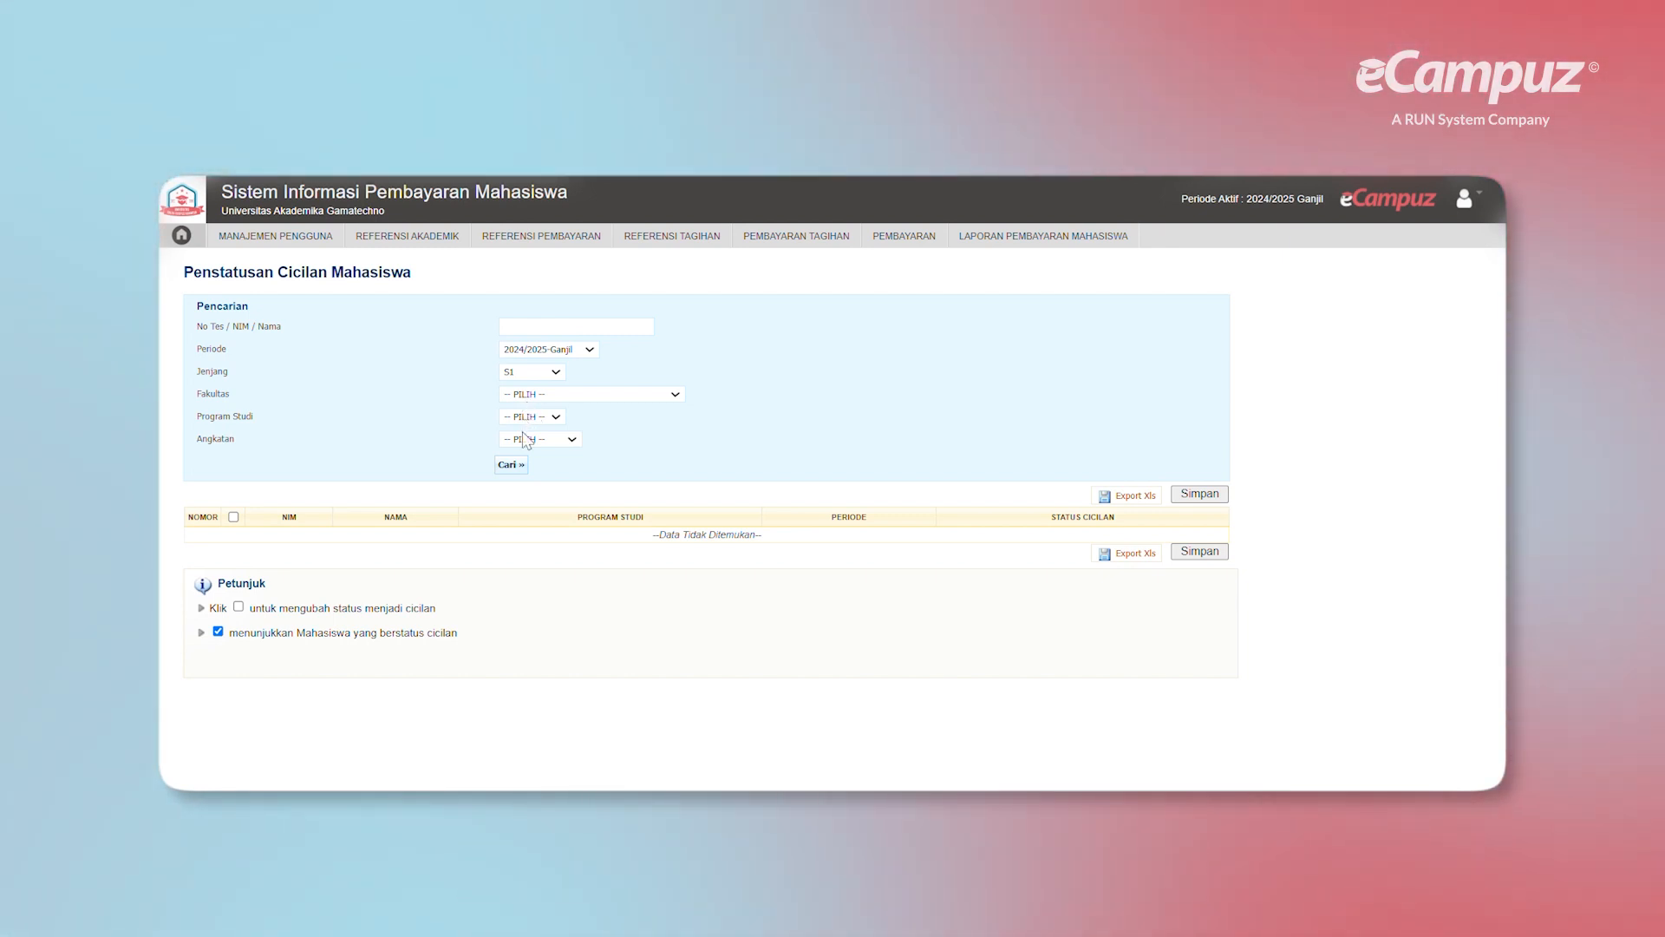
{"action": "left_click", "coordinate": [529, 394]}
{"action": "left_click", "coordinate": [532, 423]}
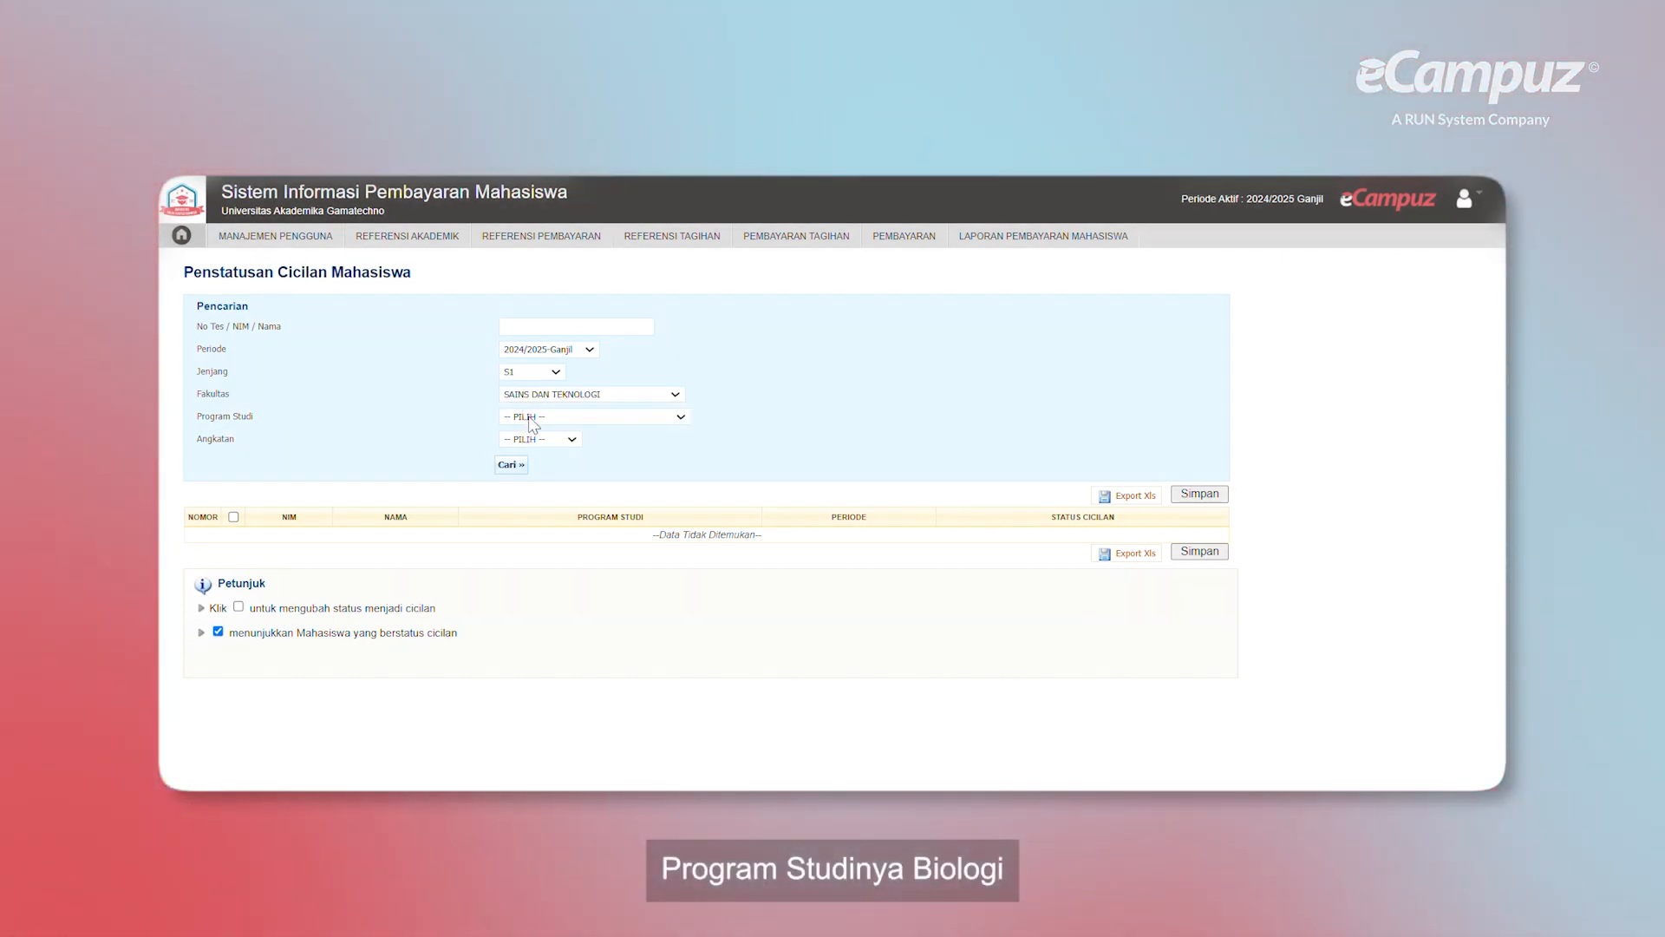
{"action": "left_click", "coordinate": [526, 457]}
{"action": "left_click", "coordinate": [525, 443]}
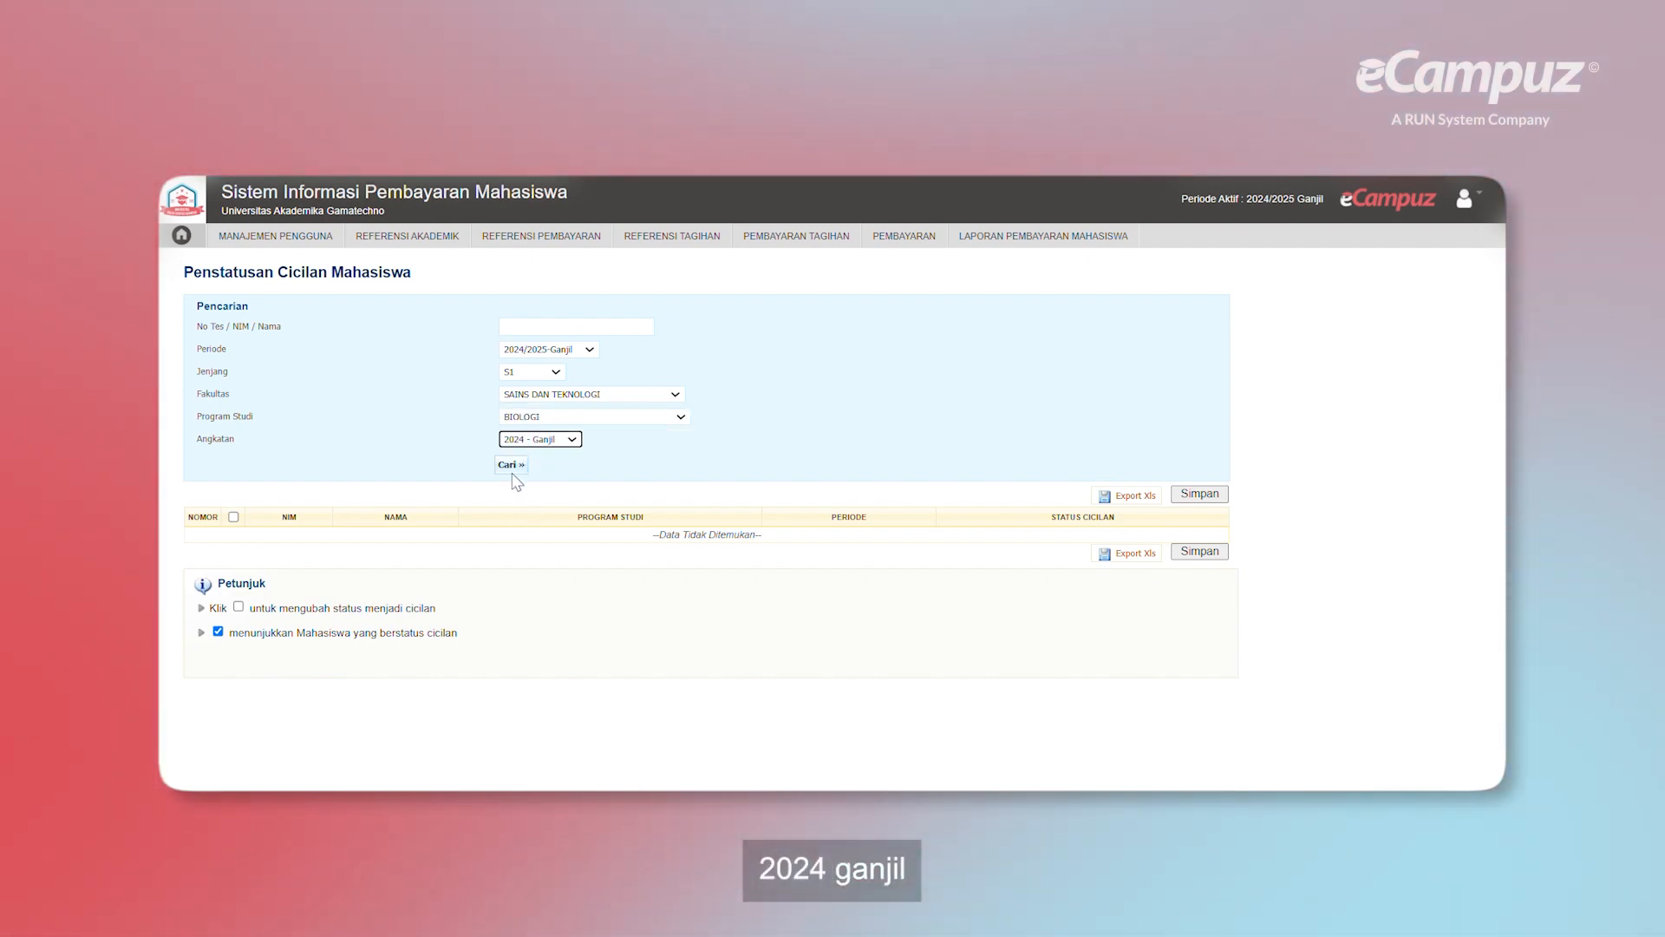
{"action": "left_click", "coordinate": [511, 467]}
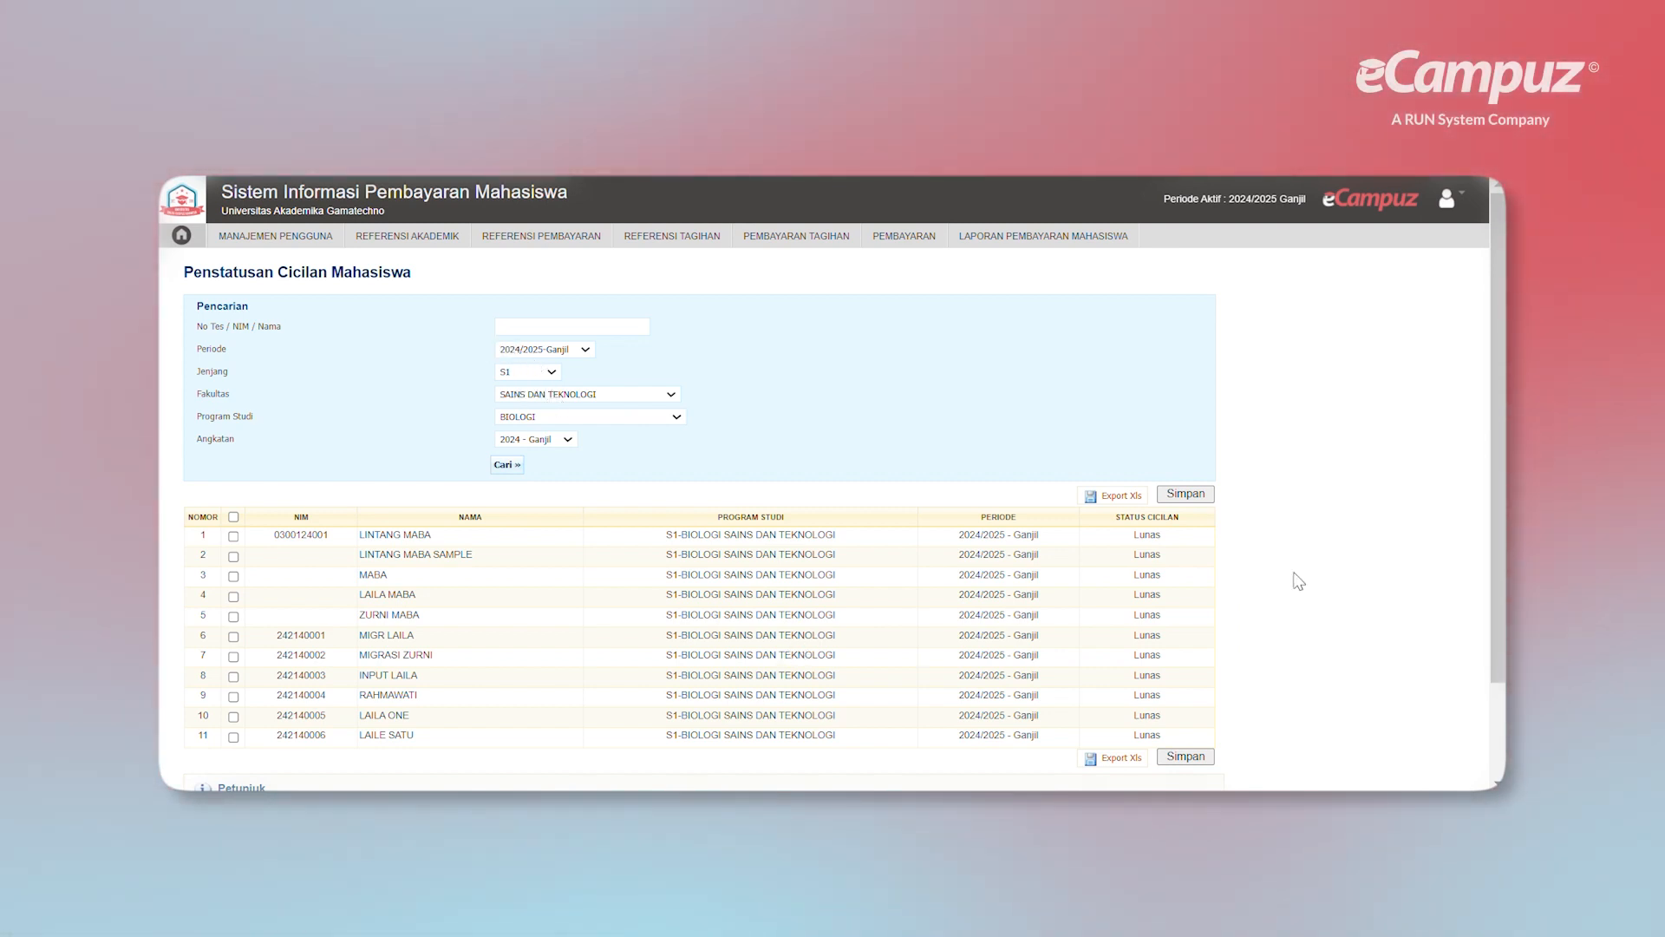
- Select the students in rows 9 and 7 for instalment status and compare their Status Cicilan with the other students
{"action": "left_click_drag", "start_coordinate": [1146, 549], "coordinate": [1177, 731]}
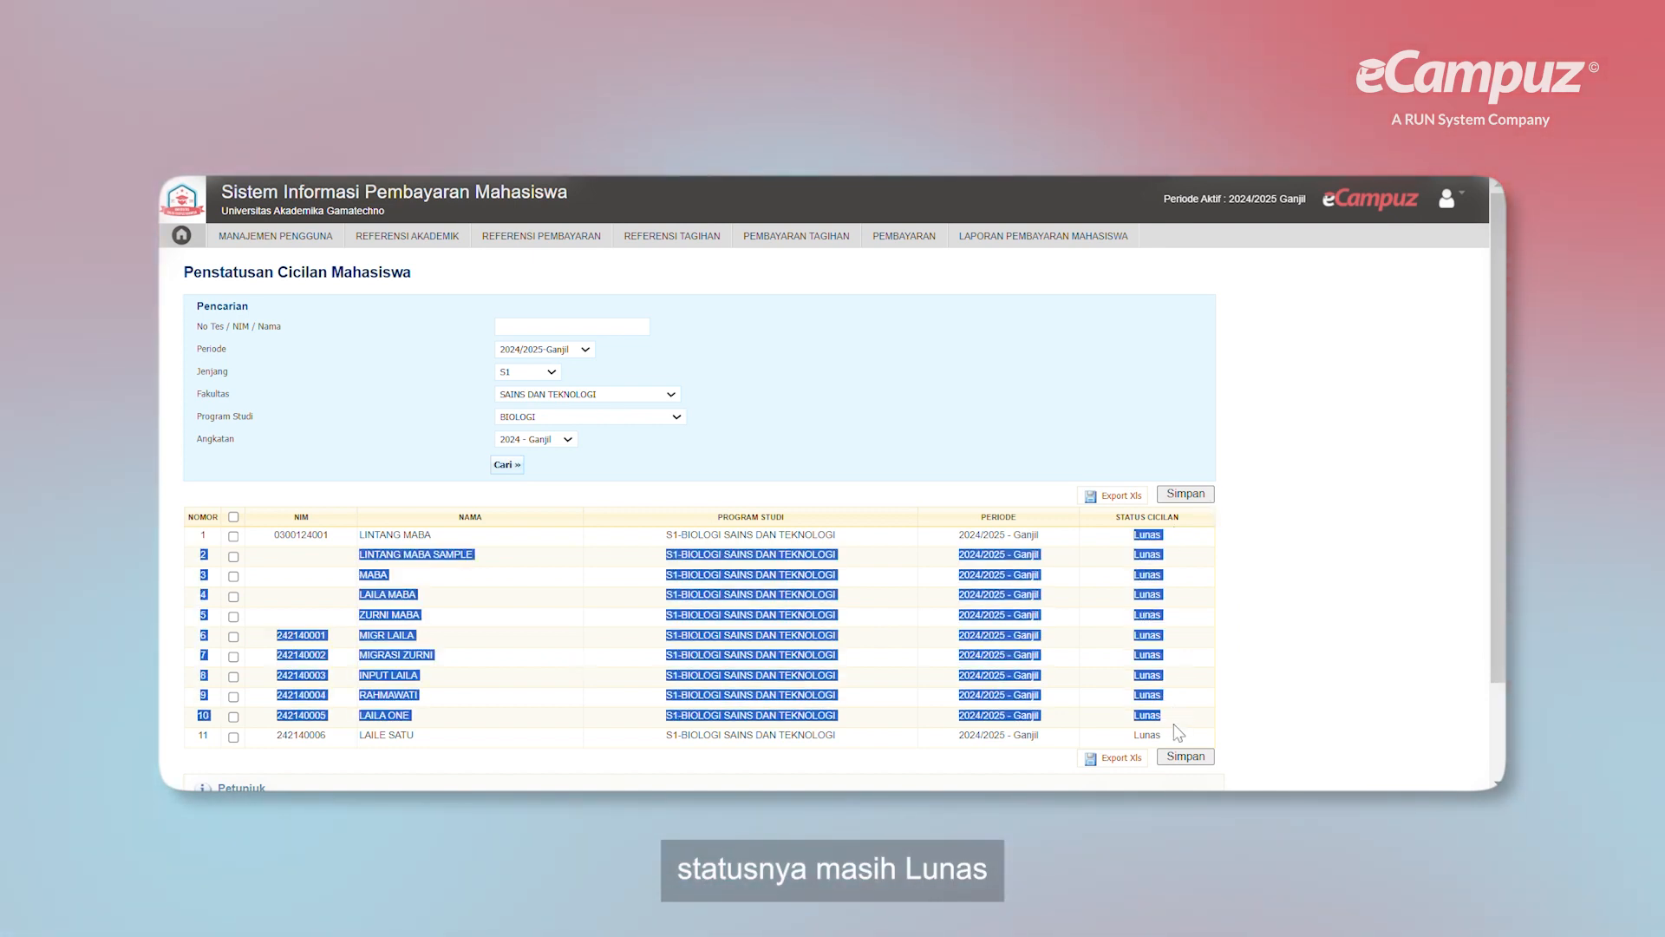
{"action": "left_click", "coordinate": [1265, 583]}
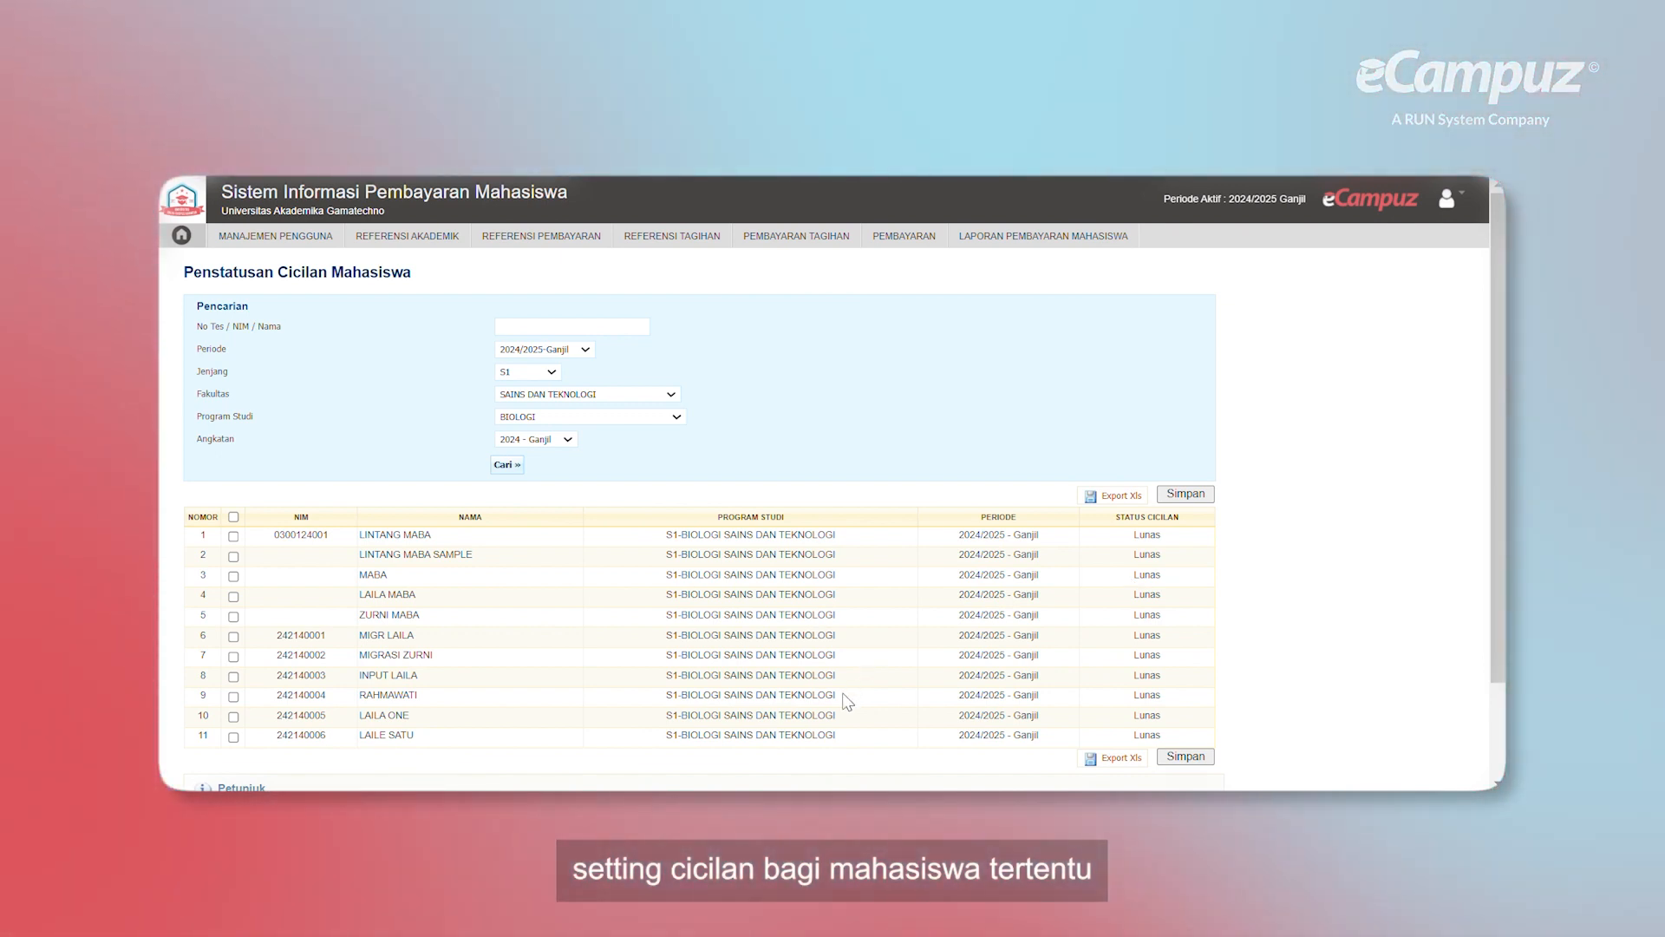
{"action": "scroll", "coordinate": [924, 670], "scroll_direction": "down", "scroll_amount": 2}
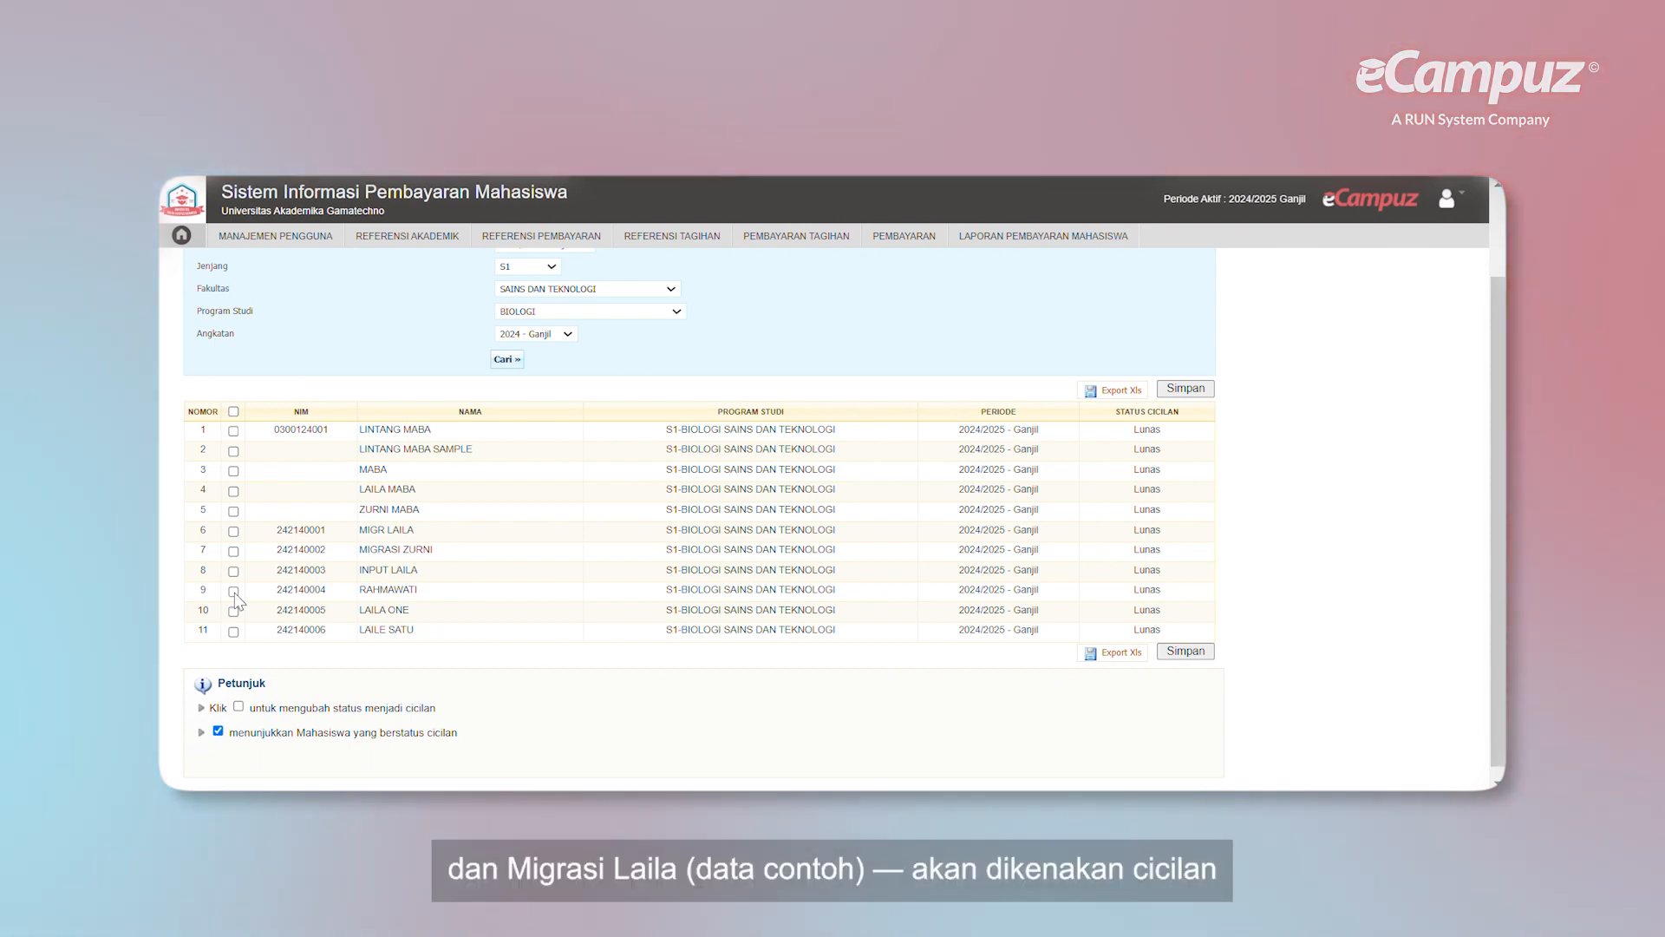
{"action": "left_click", "coordinate": [234, 592]}
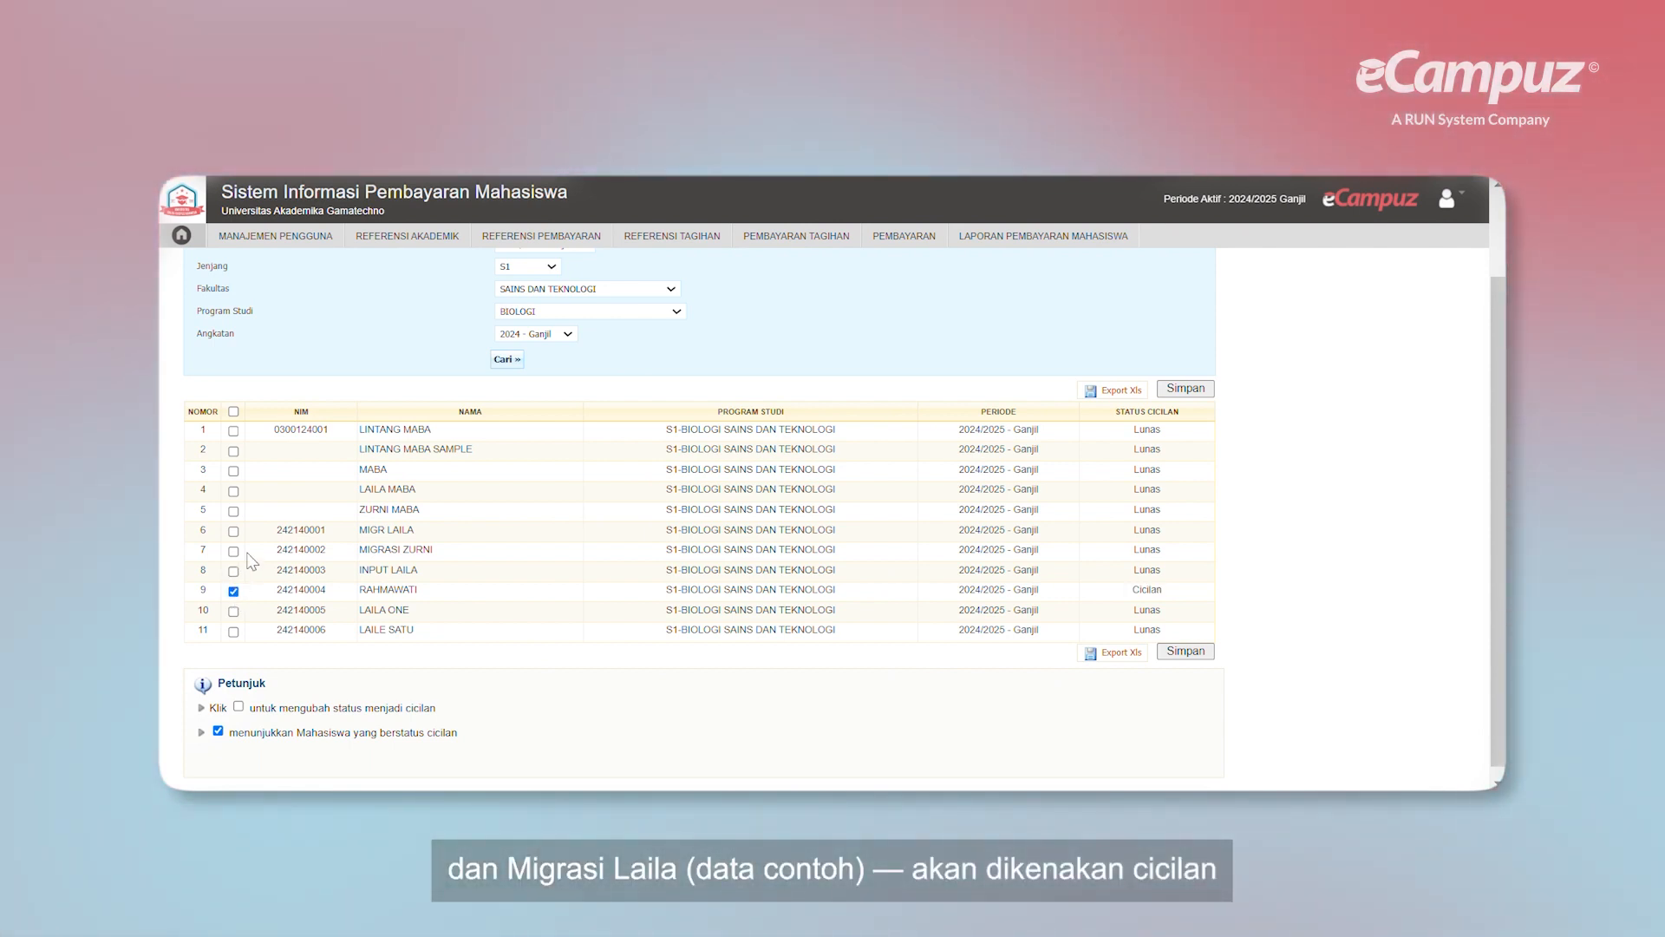
{"action": "left_click", "coordinate": [234, 552]}
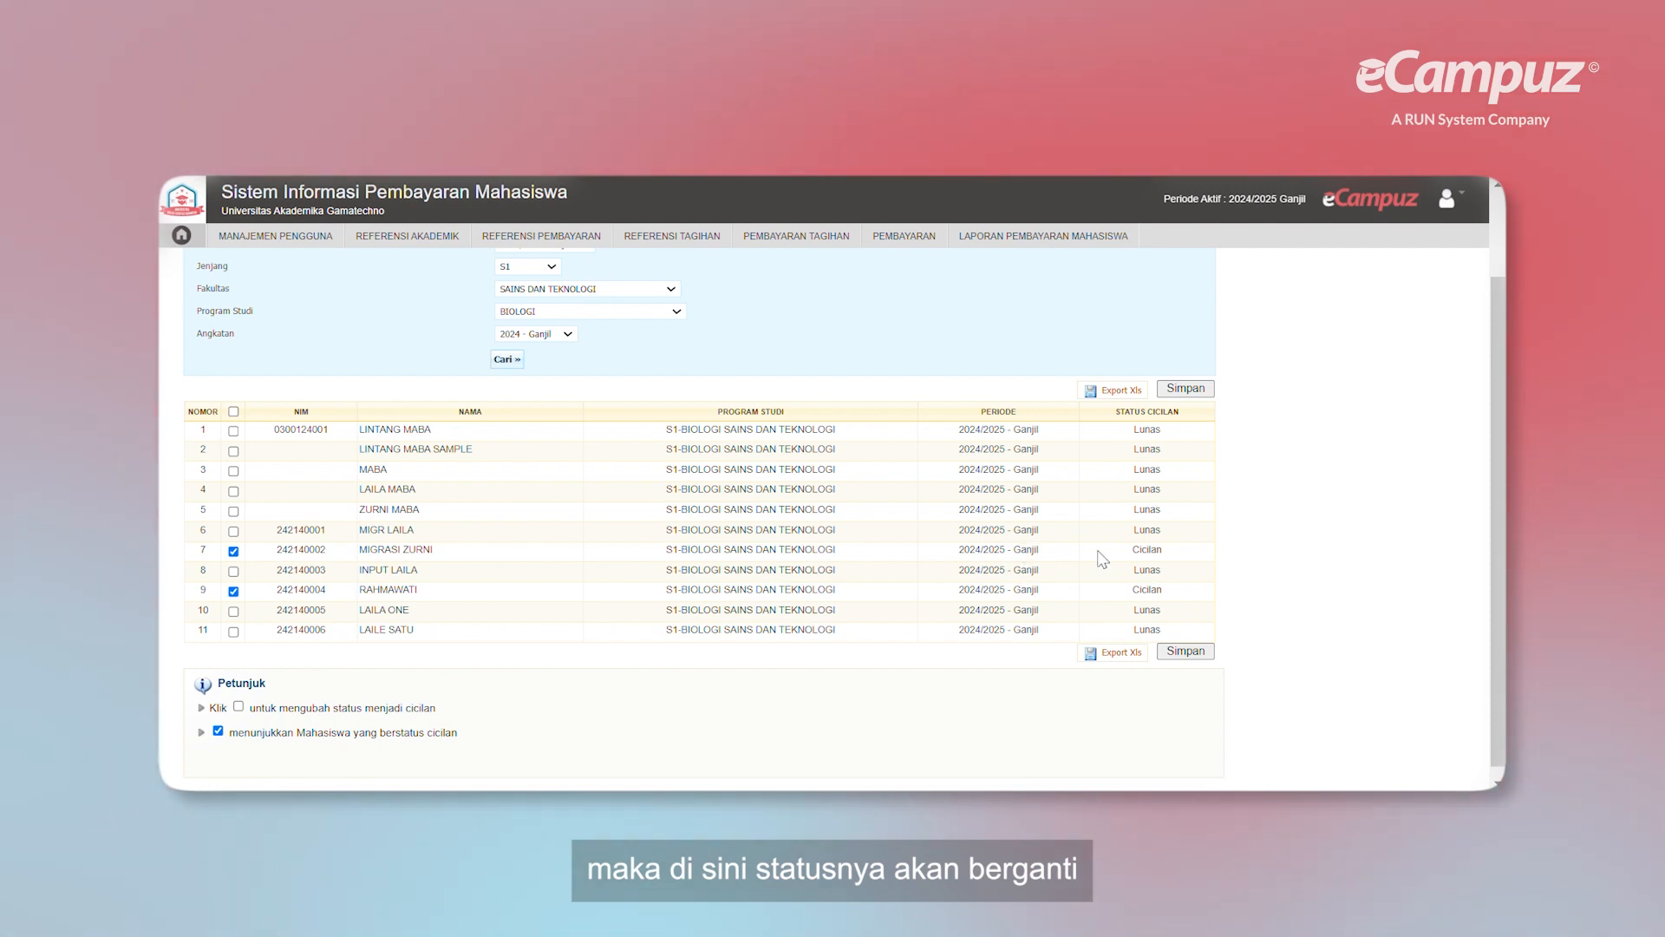
{"action": "left_click_drag", "start_coordinate": [1129, 550], "coordinate": [1167, 561]}
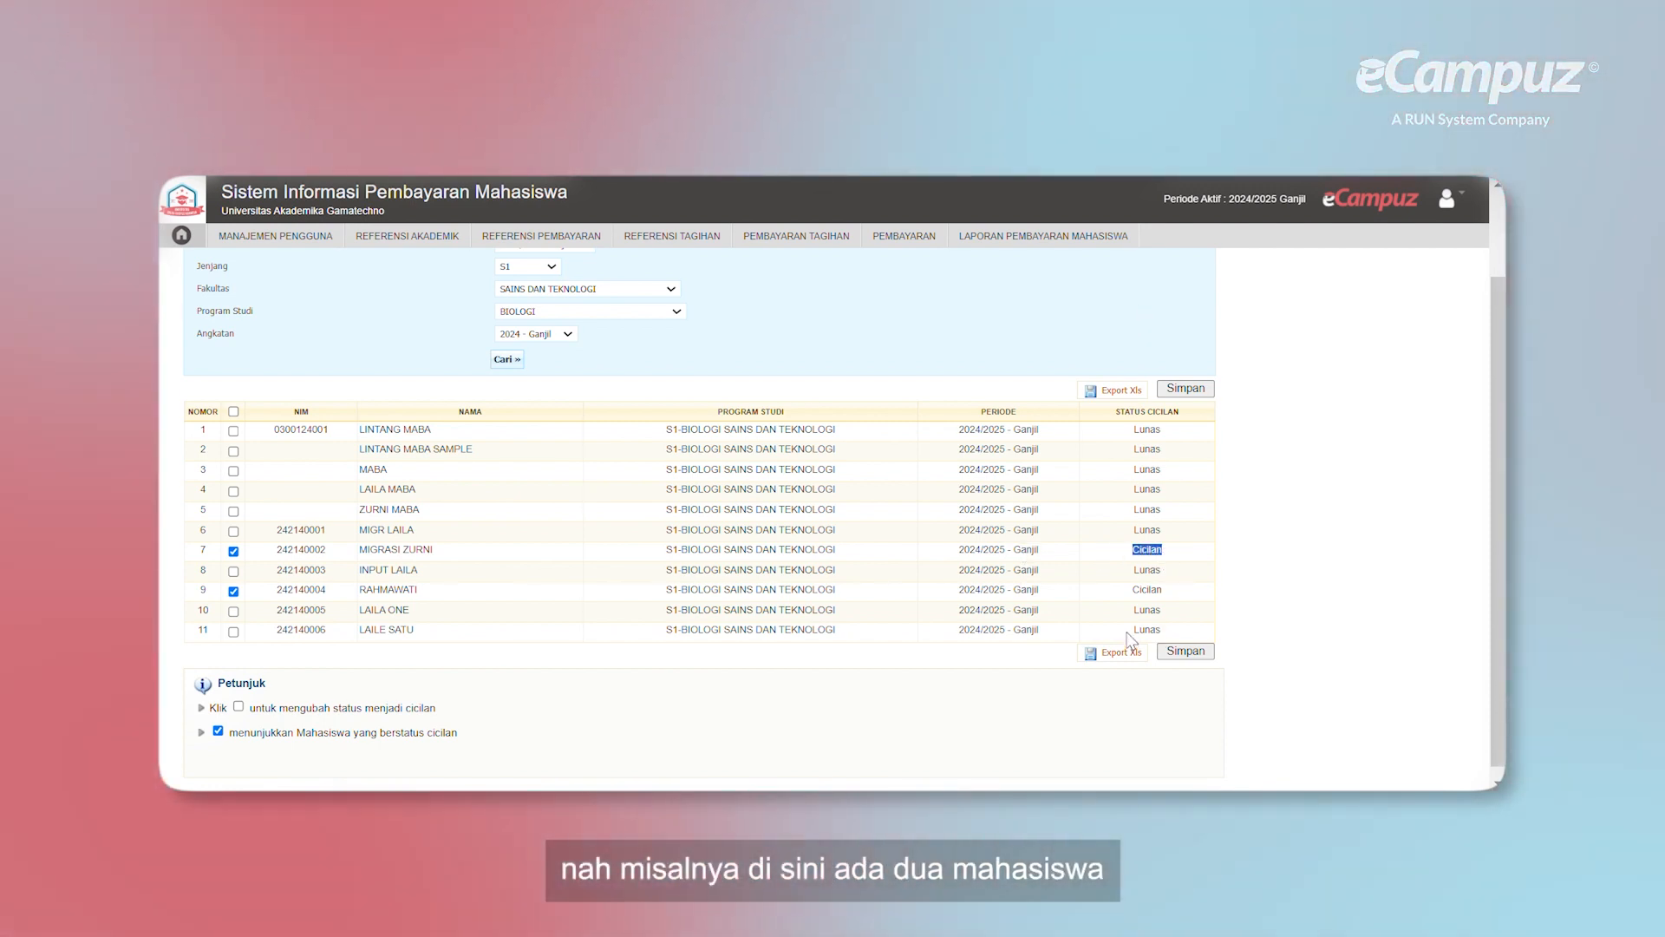
{"action": "left_click_drag", "start_coordinate": [1131, 630], "coordinate": [1164, 592]}
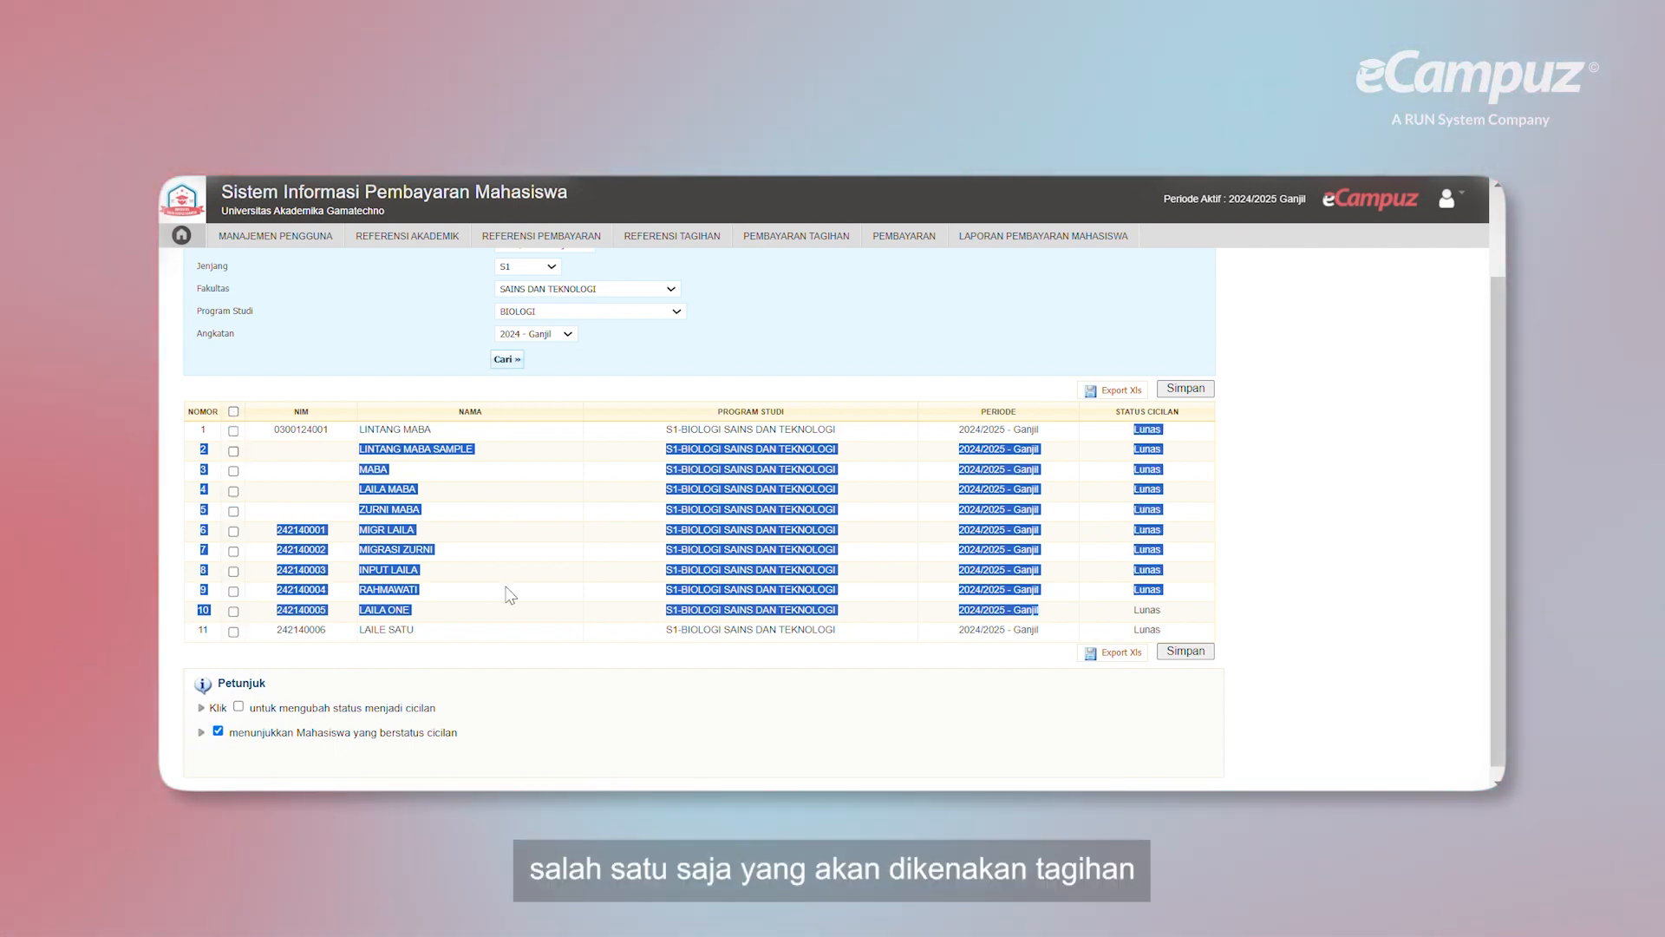
- Clear the student selection and mark the students in rows 9 and 8 for instalment status
{"action": "left_click", "coordinate": [234, 412]}
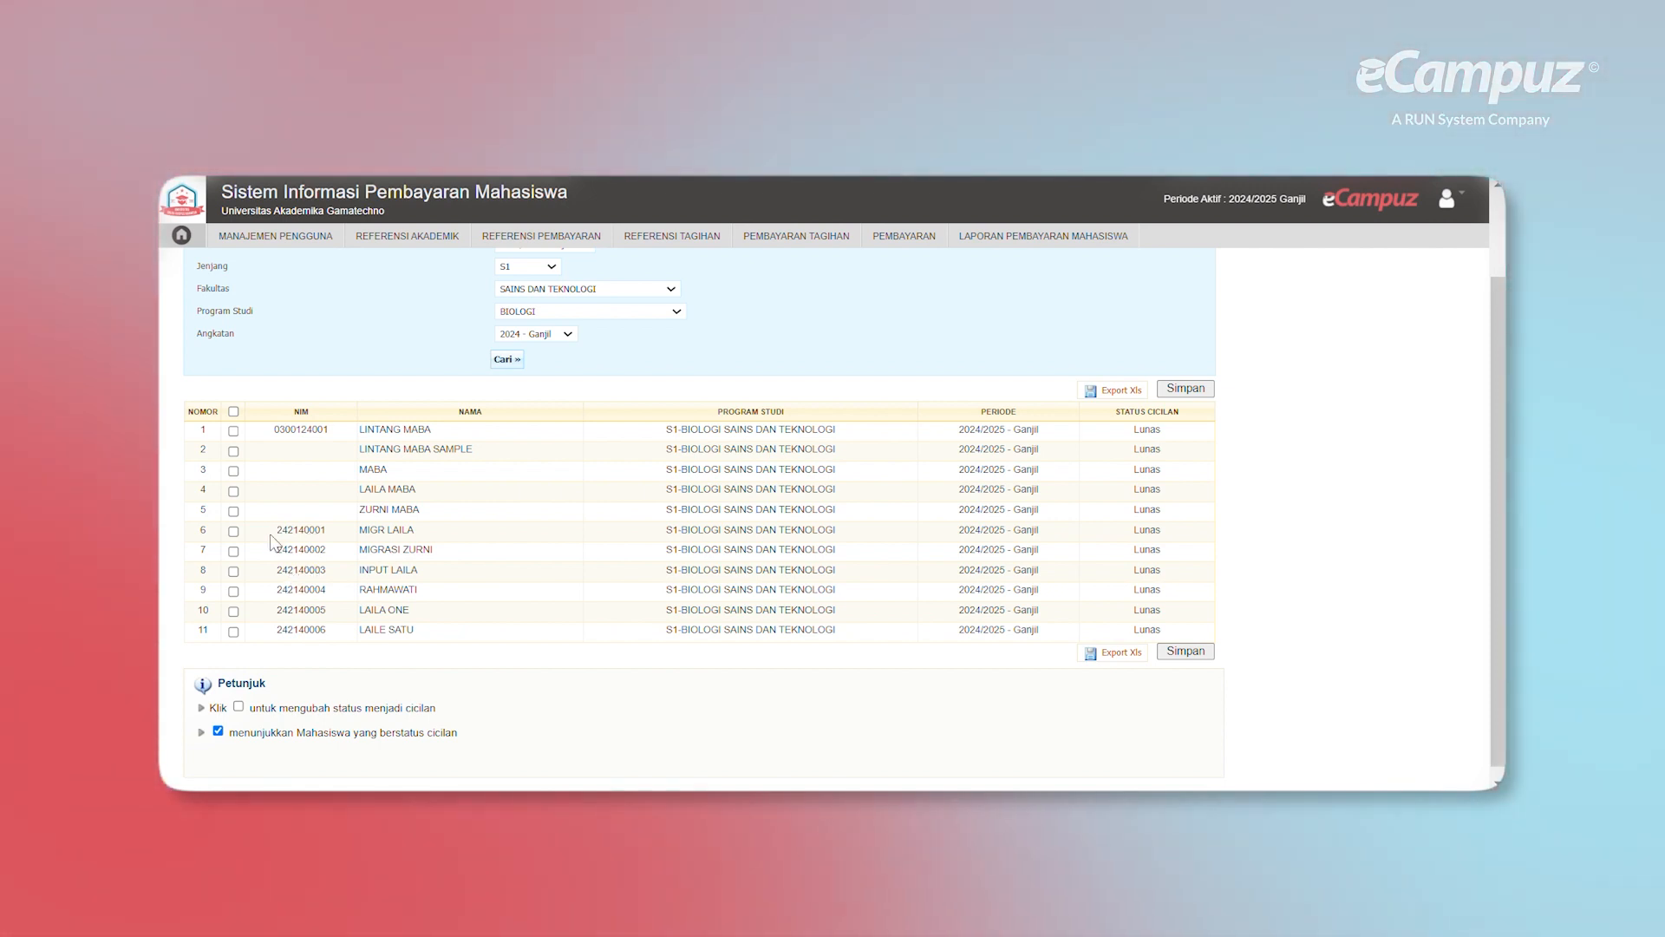
{"action": "left_click", "coordinate": [233, 591]}
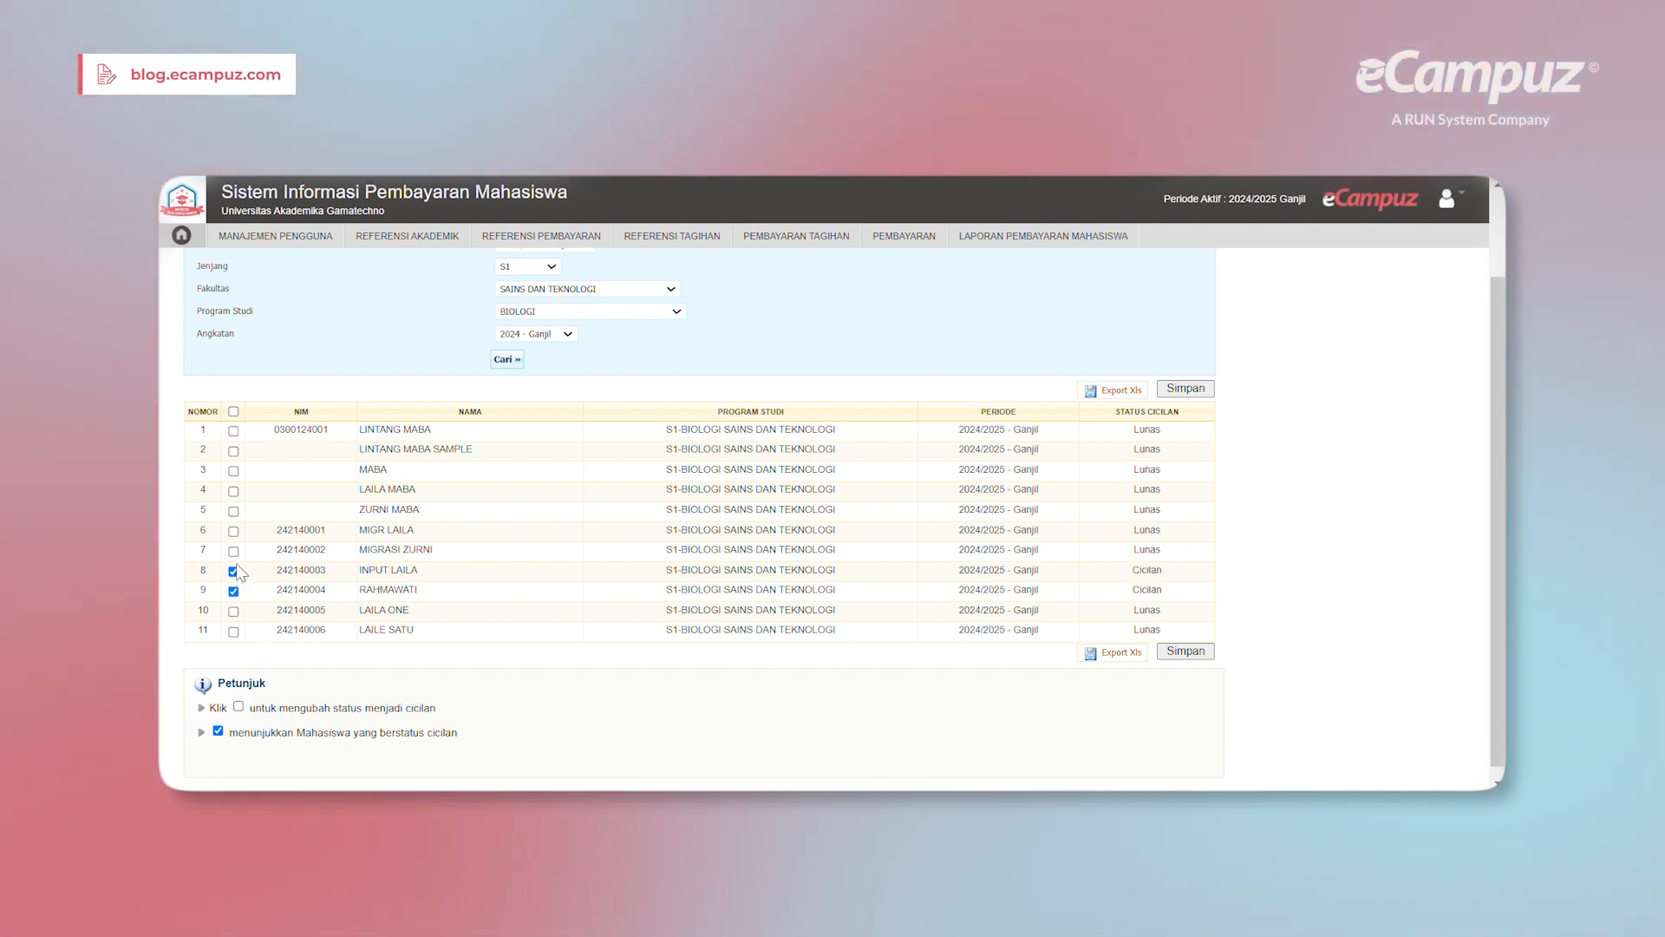
- Mark the student in row 7 for instalment status too, save the statuses and compare Status Cicilan for marked and unmarked students
{"action": "left_click", "coordinate": [233, 551]}
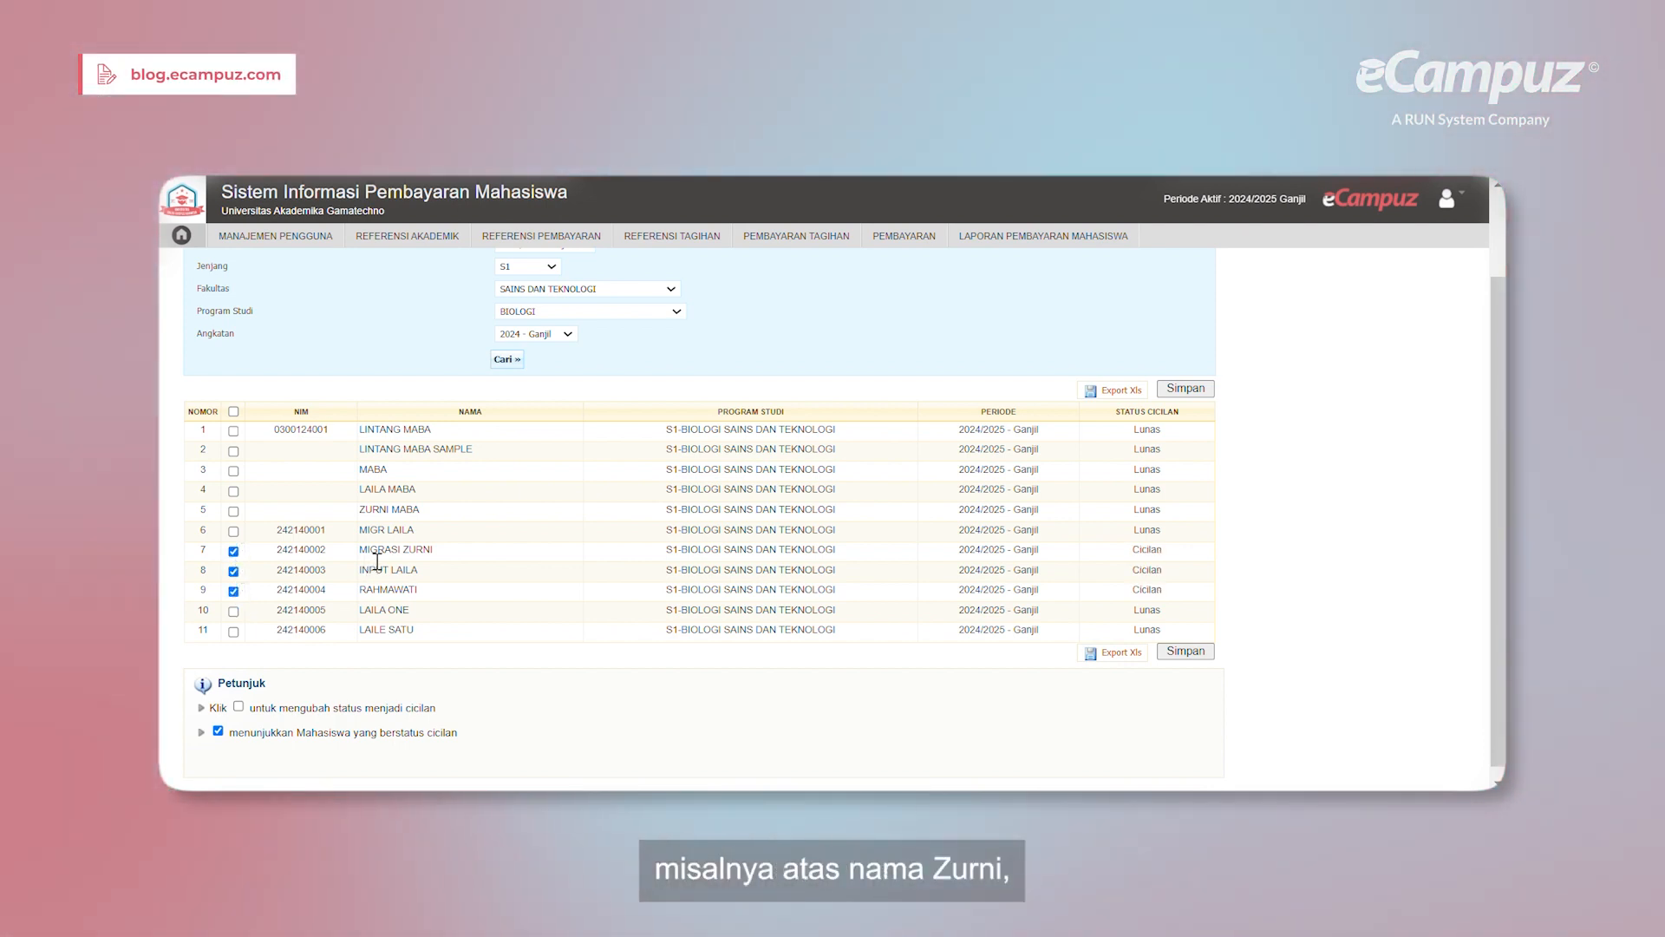
{"action": "left_click_drag", "start_coordinate": [365, 550], "coordinate": [424, 550]}
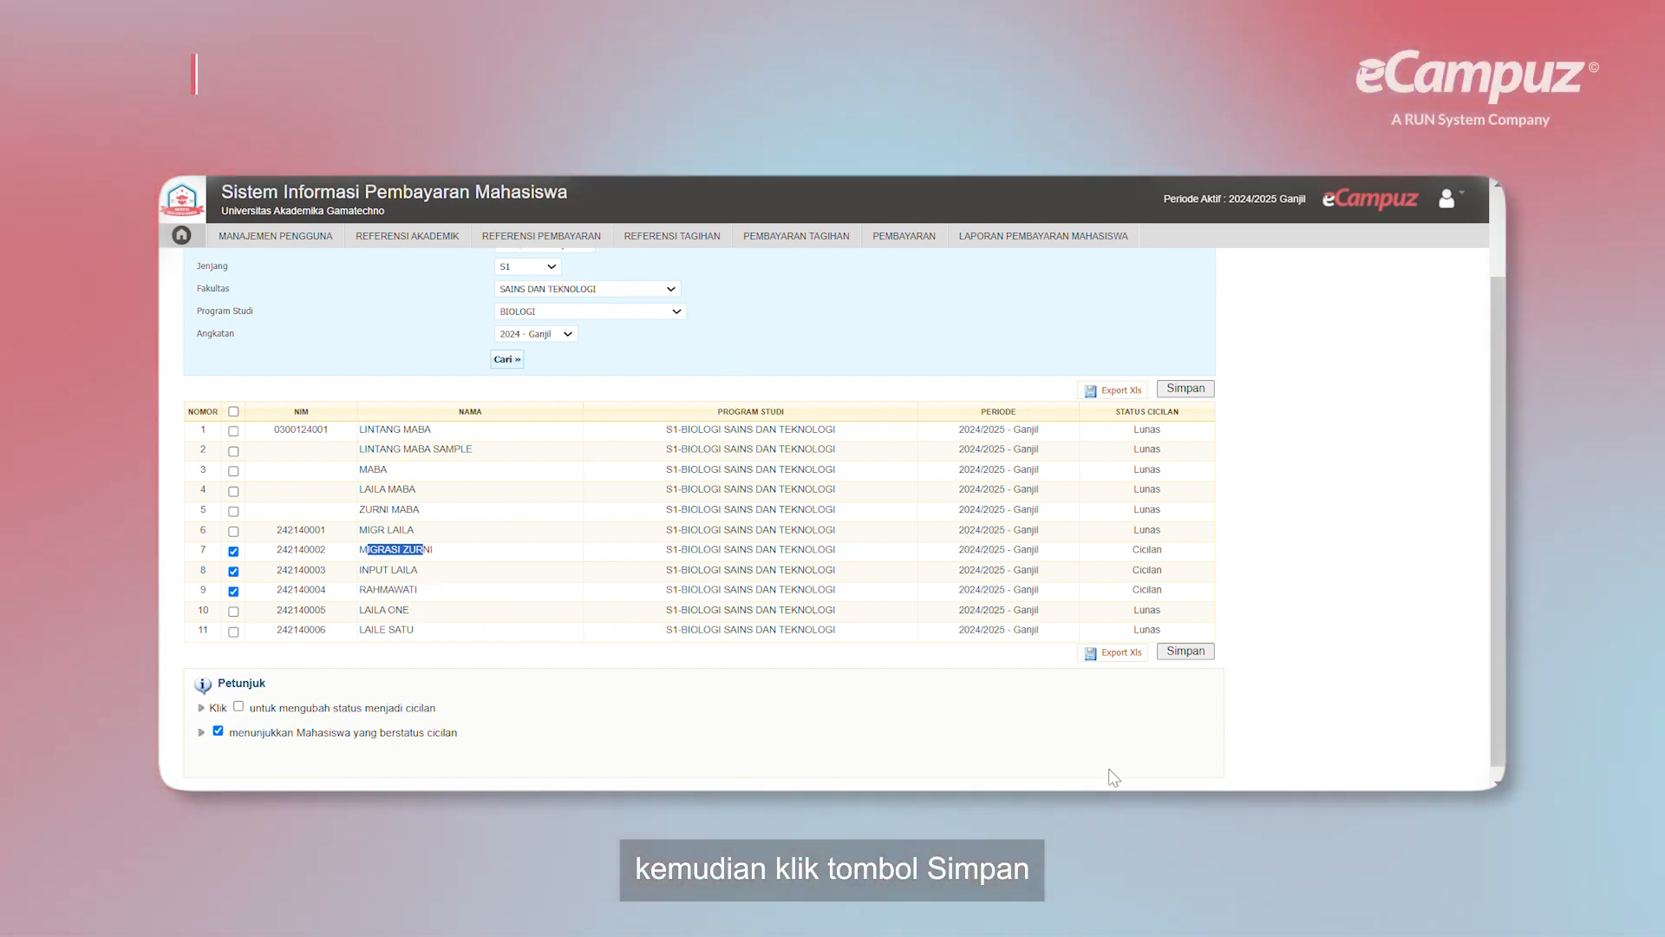
{"action": "left_click", "coordinate": [1186, 651]}
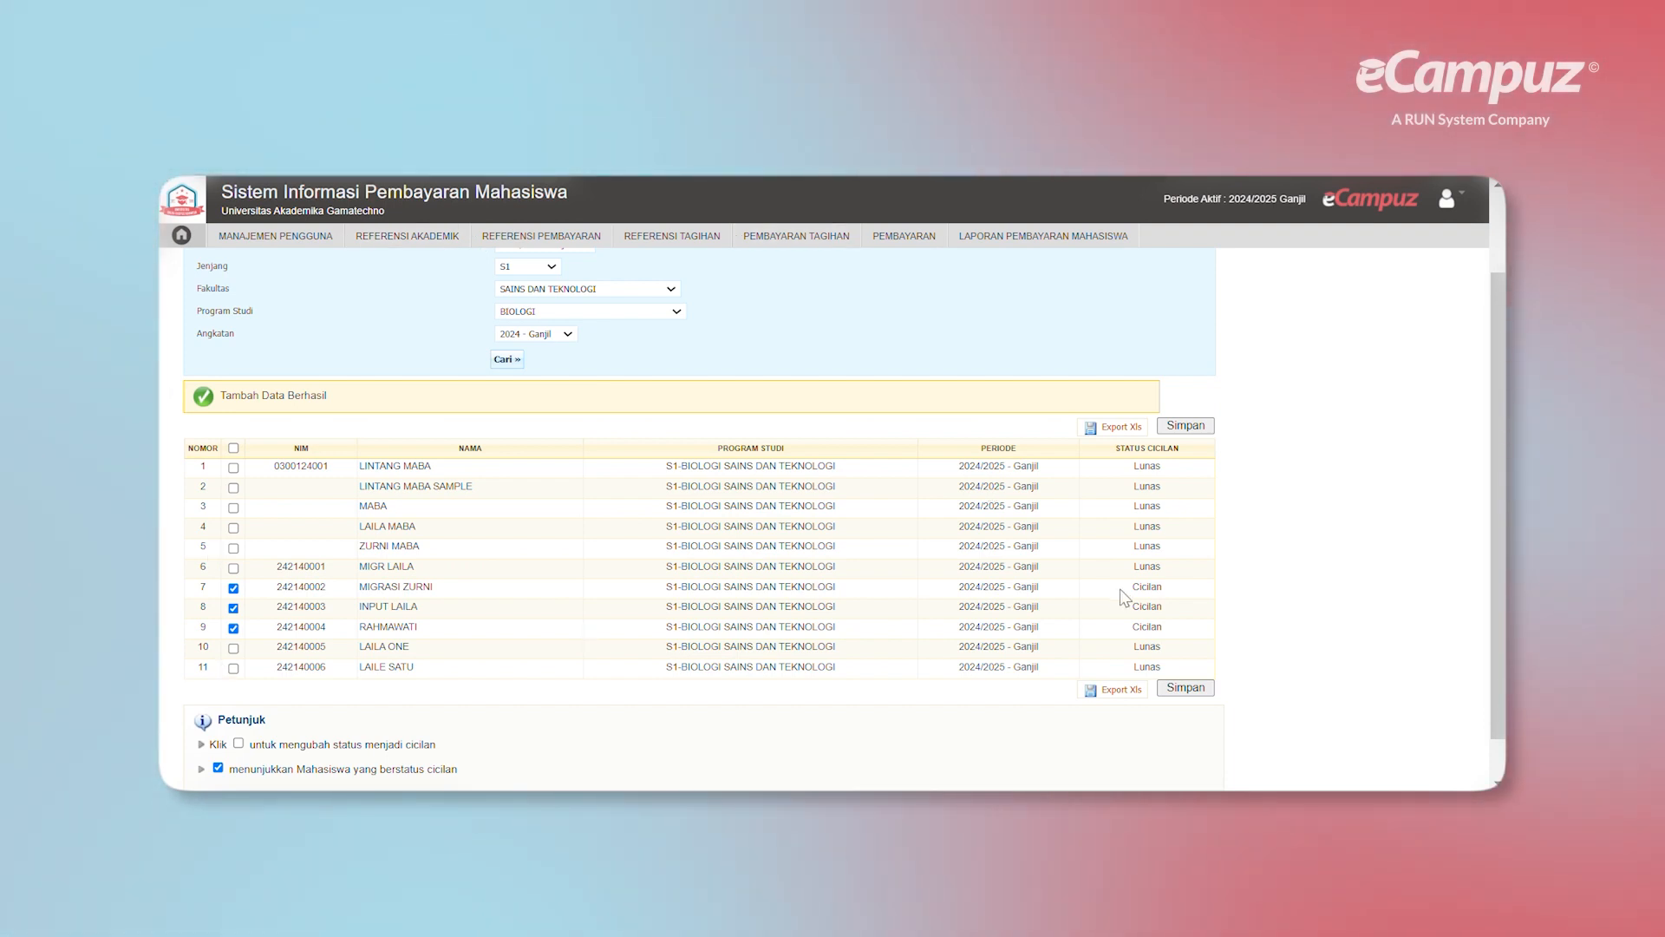
{"action": "left_click_drag", "start_coordinate": [1125, 597], "coordinate": [1173, 631]}
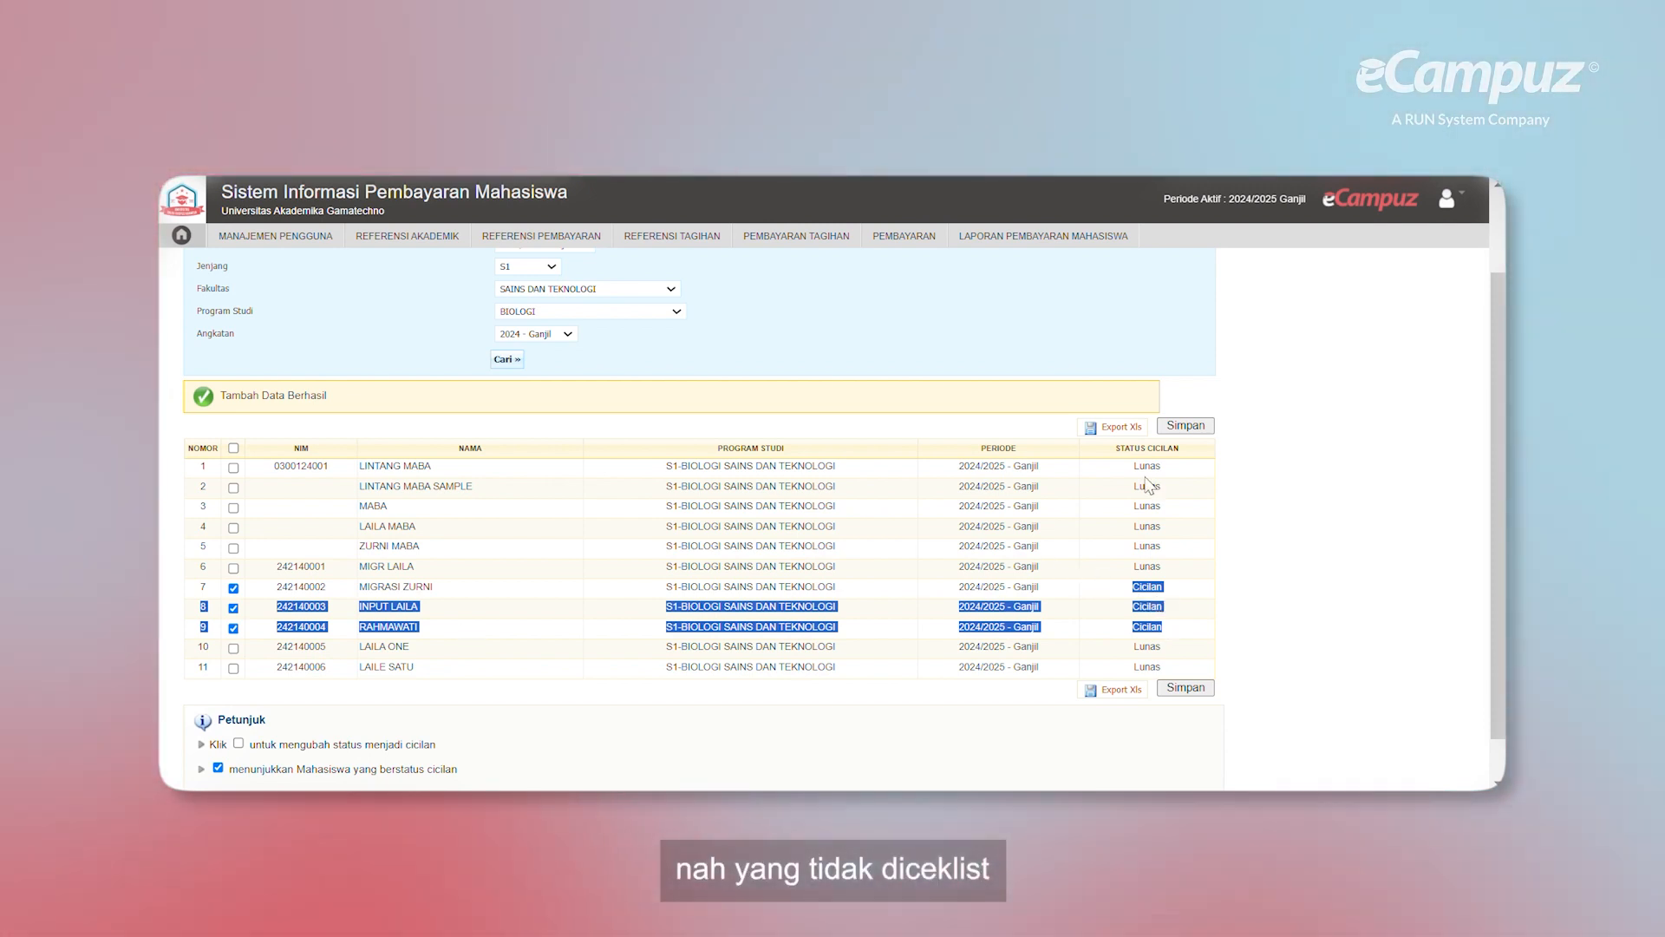
{"action": "left_click_drag", "start_coordinate": [1131, 466], "coordinate": [998, 552]}
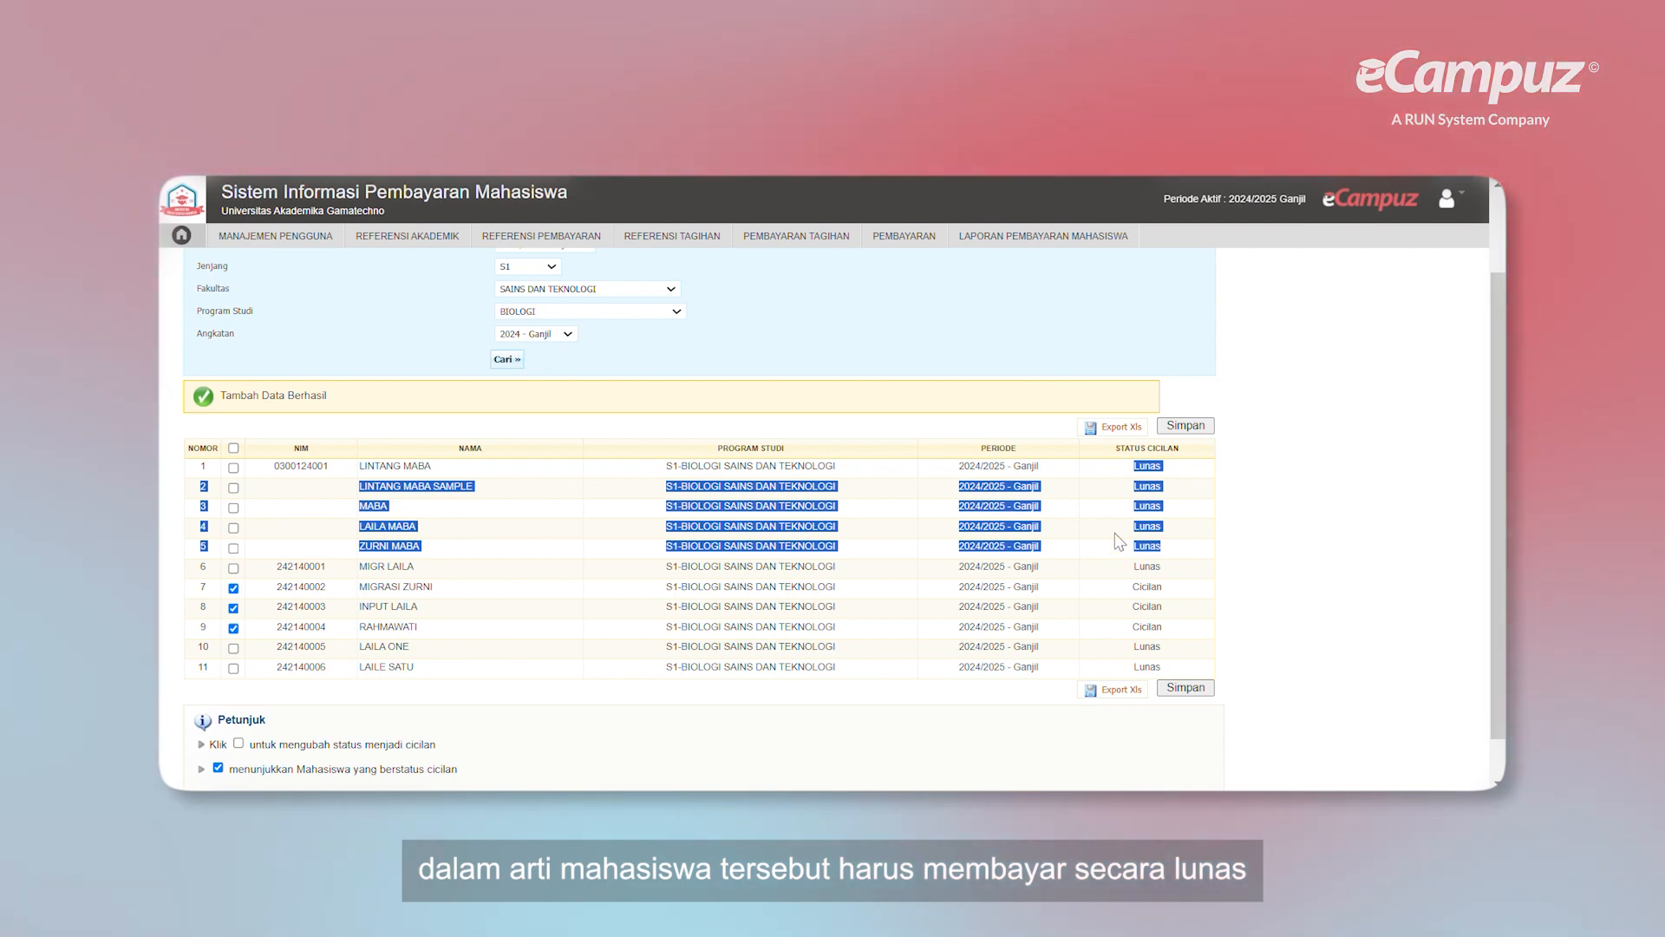
- In Setting Tagihan, search with Angkatan Mahasiswa 2024 - Ganjil, Jenis Pembayaran Heregistrasi, Jenjang S1, Fakultas SAINS DAN TEKNOLOGI and Program Studi BIOLOGI
{"action": "scroll", "coordinate": [1104, 545], "scroll_direction": "up", "scroll_amount": 2}
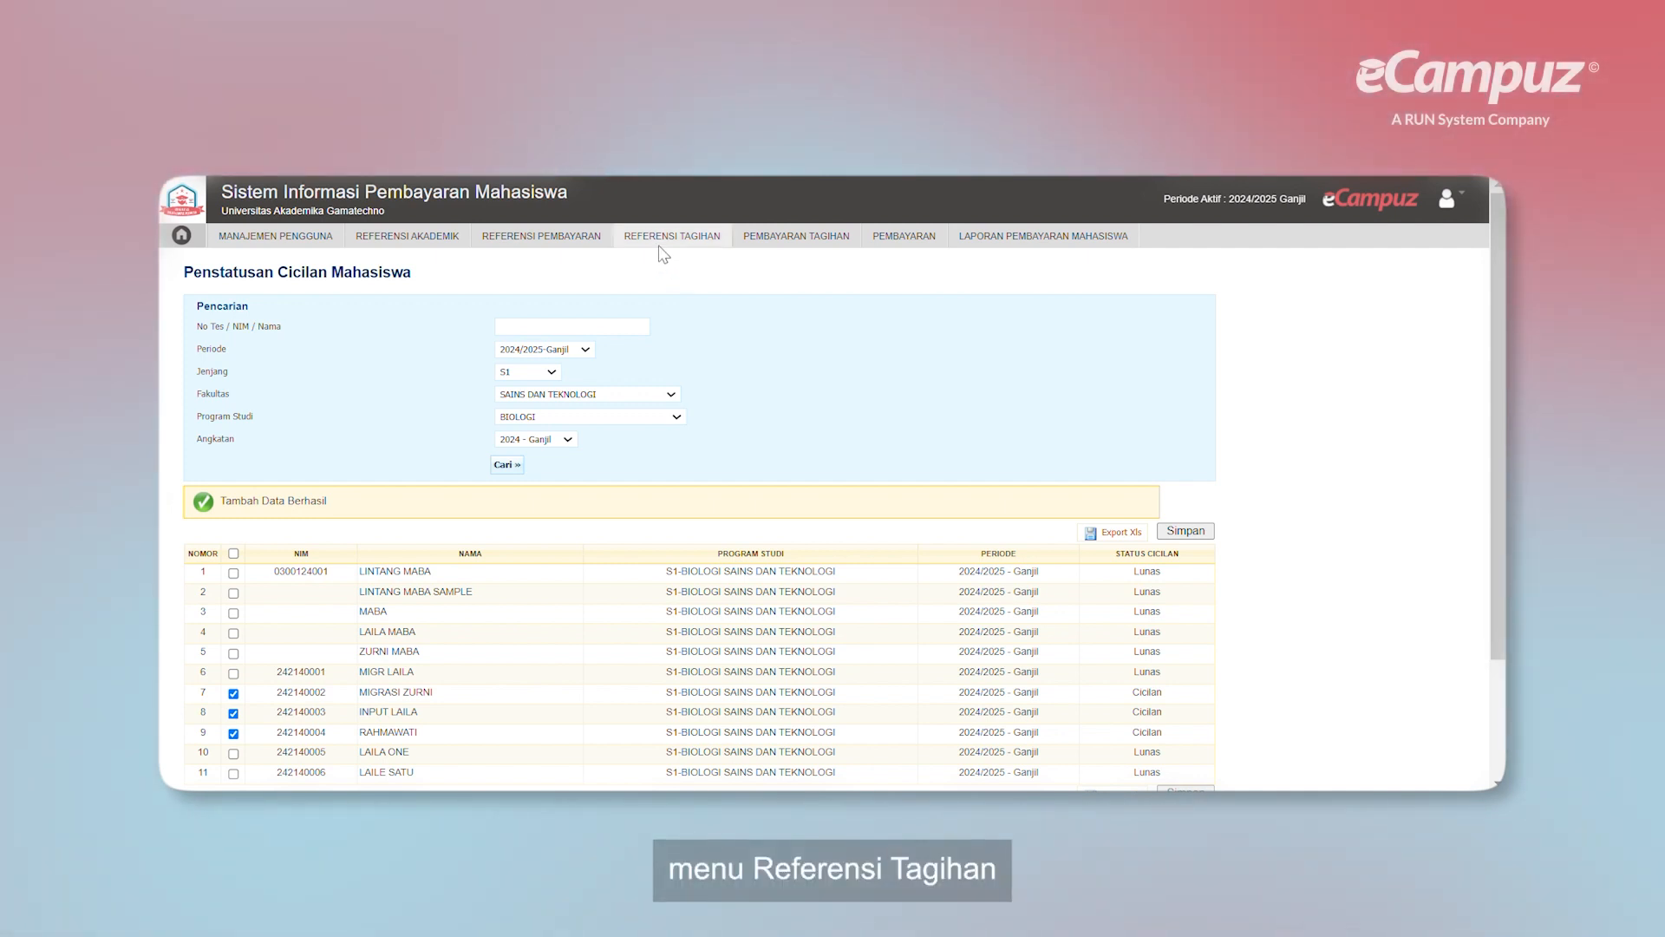
{"action": "mouse_move", "coordinate": [661, 247]}
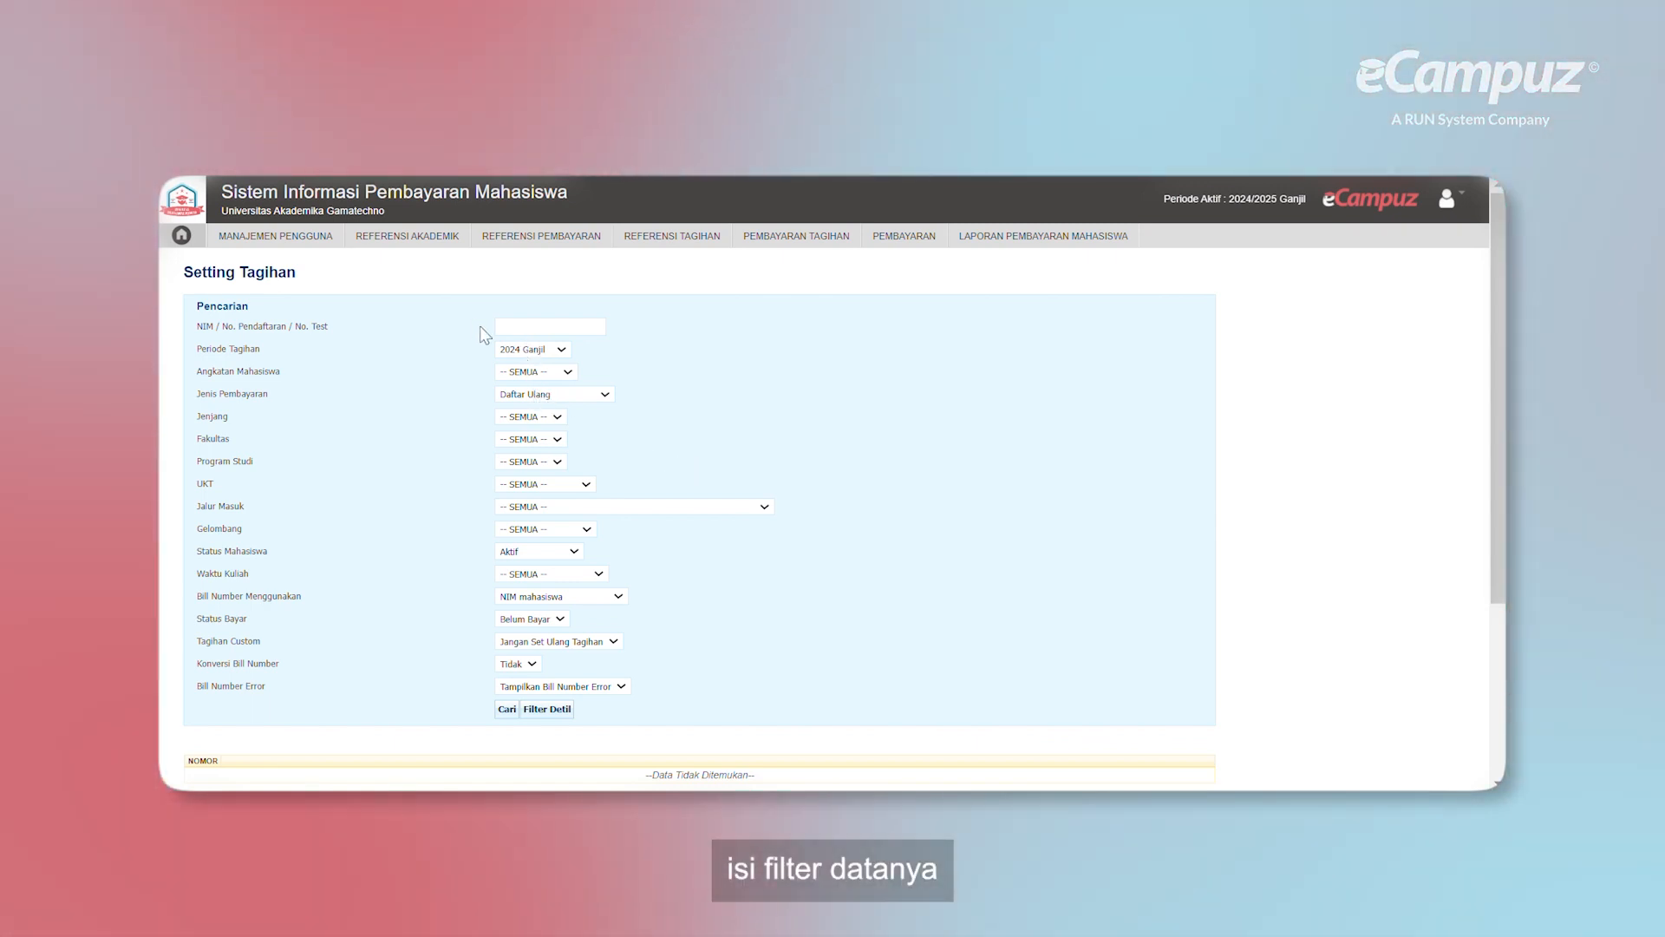
{"action": "left_click", "coordinate": [558, 396]}
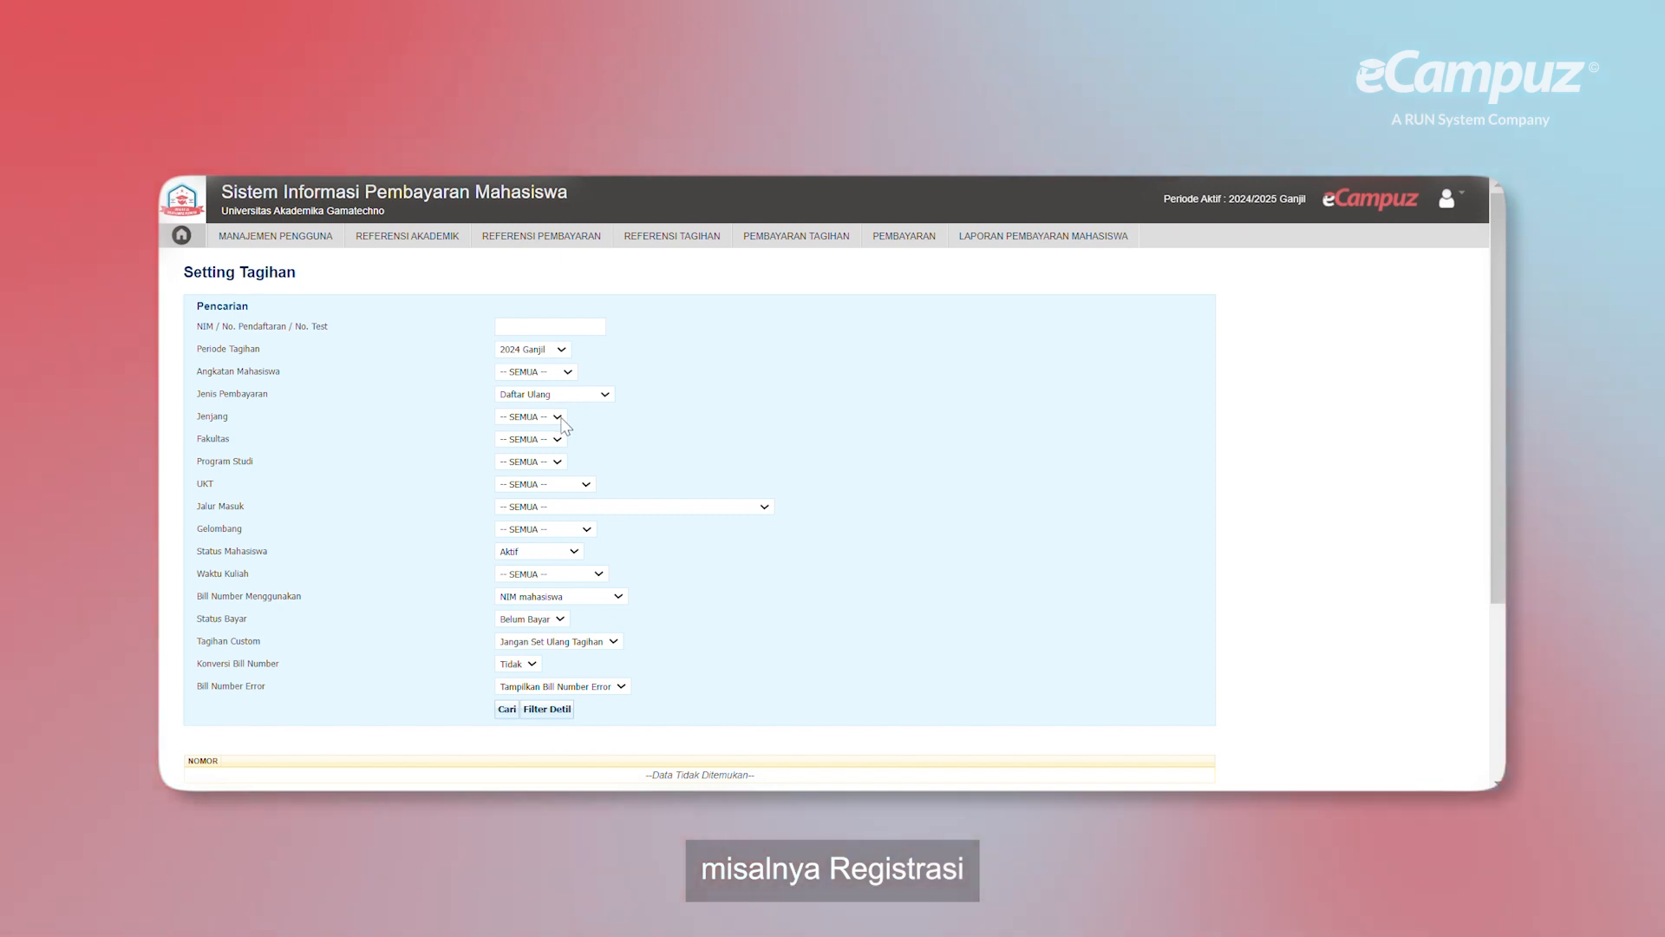
{"action": "left_click", "coordinate": [562, 421]}
{"action": "left_click", "coordinate": [536, 370]}
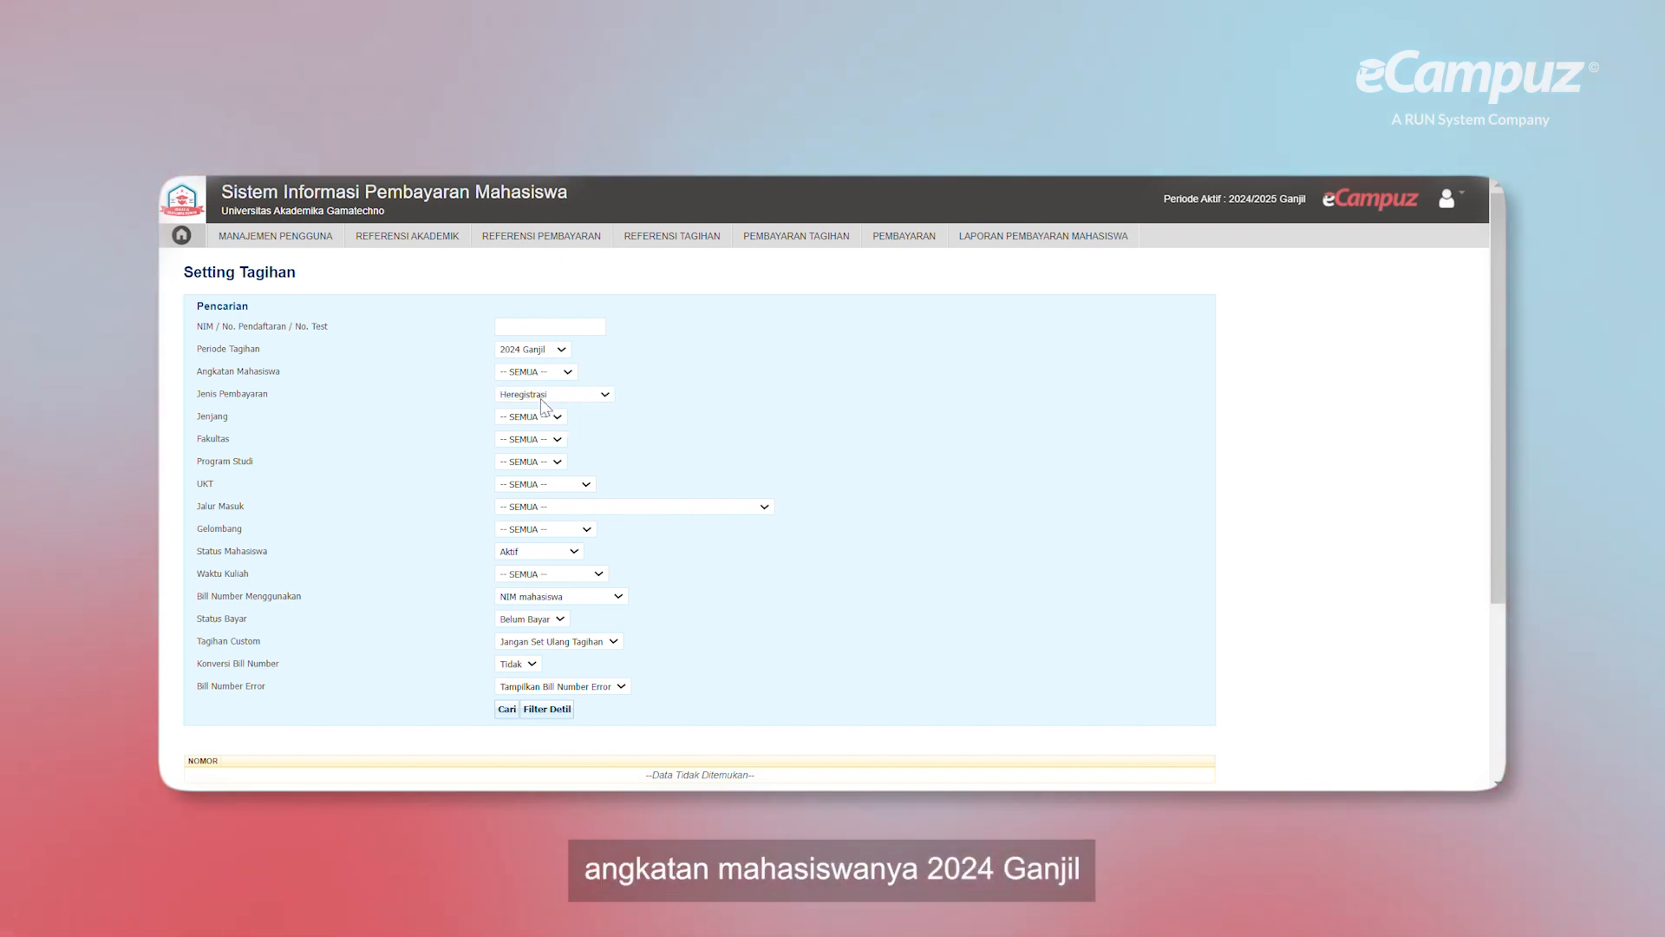
{"action": "left_click", "coordinate": [535, 418]}
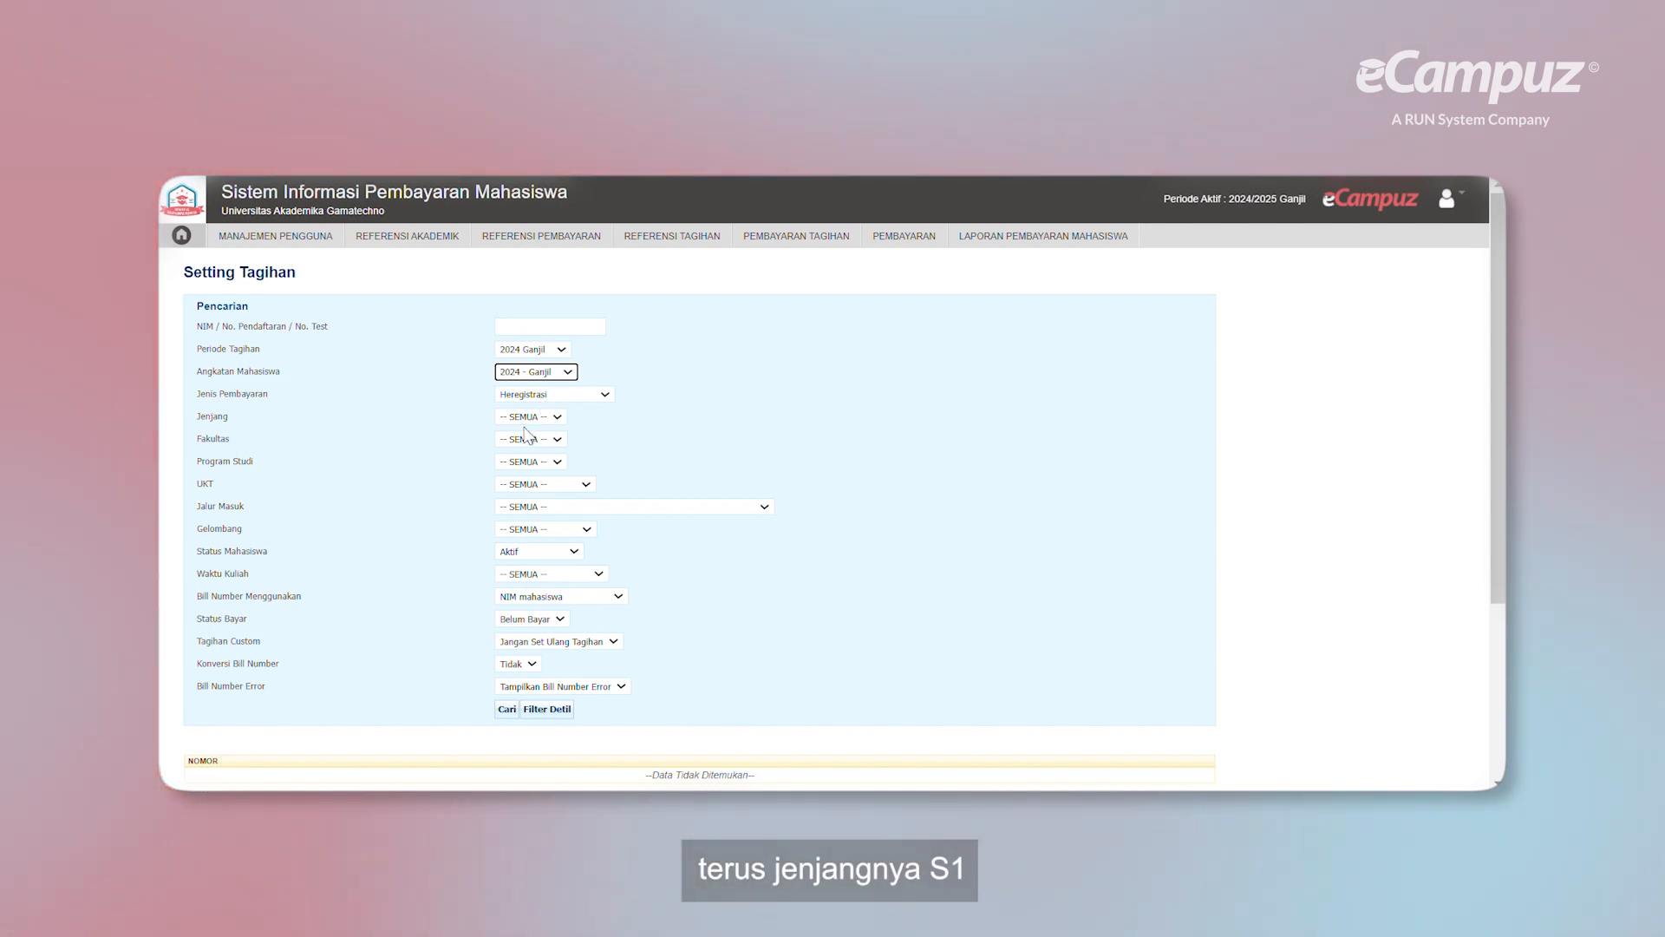
{"action": "left_click", "coordinate": [522, 418]}
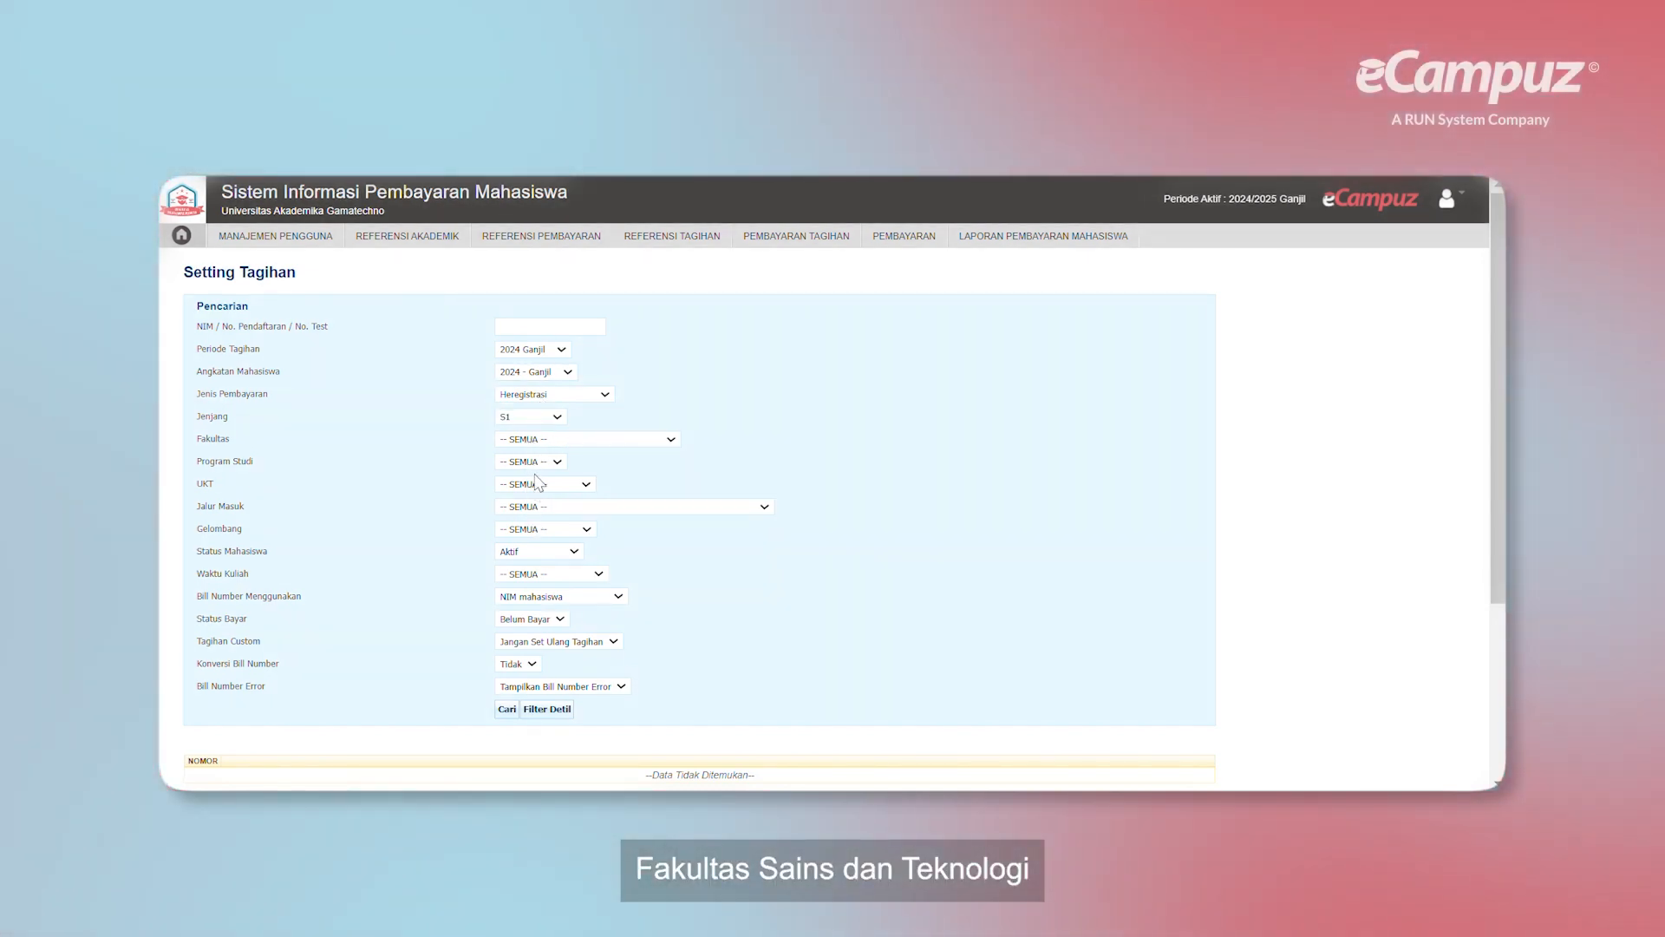
{"action": "left_click", "coordinate": [535, 461]}
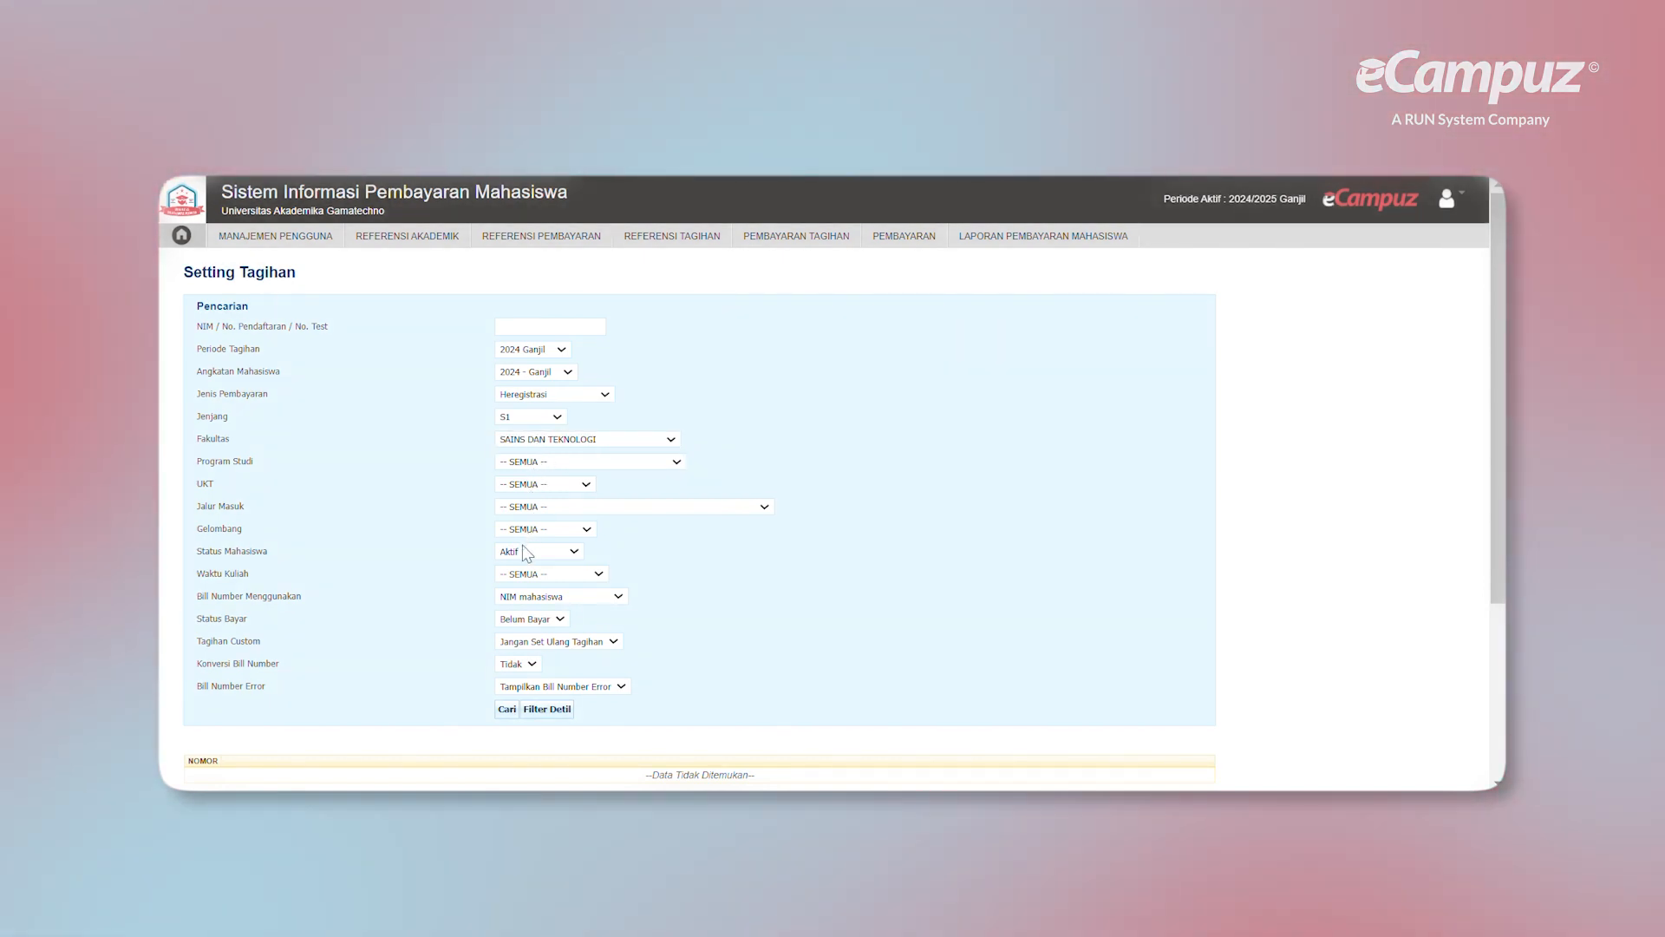
{"action": "left_click", "coordinate": [523, 550]}
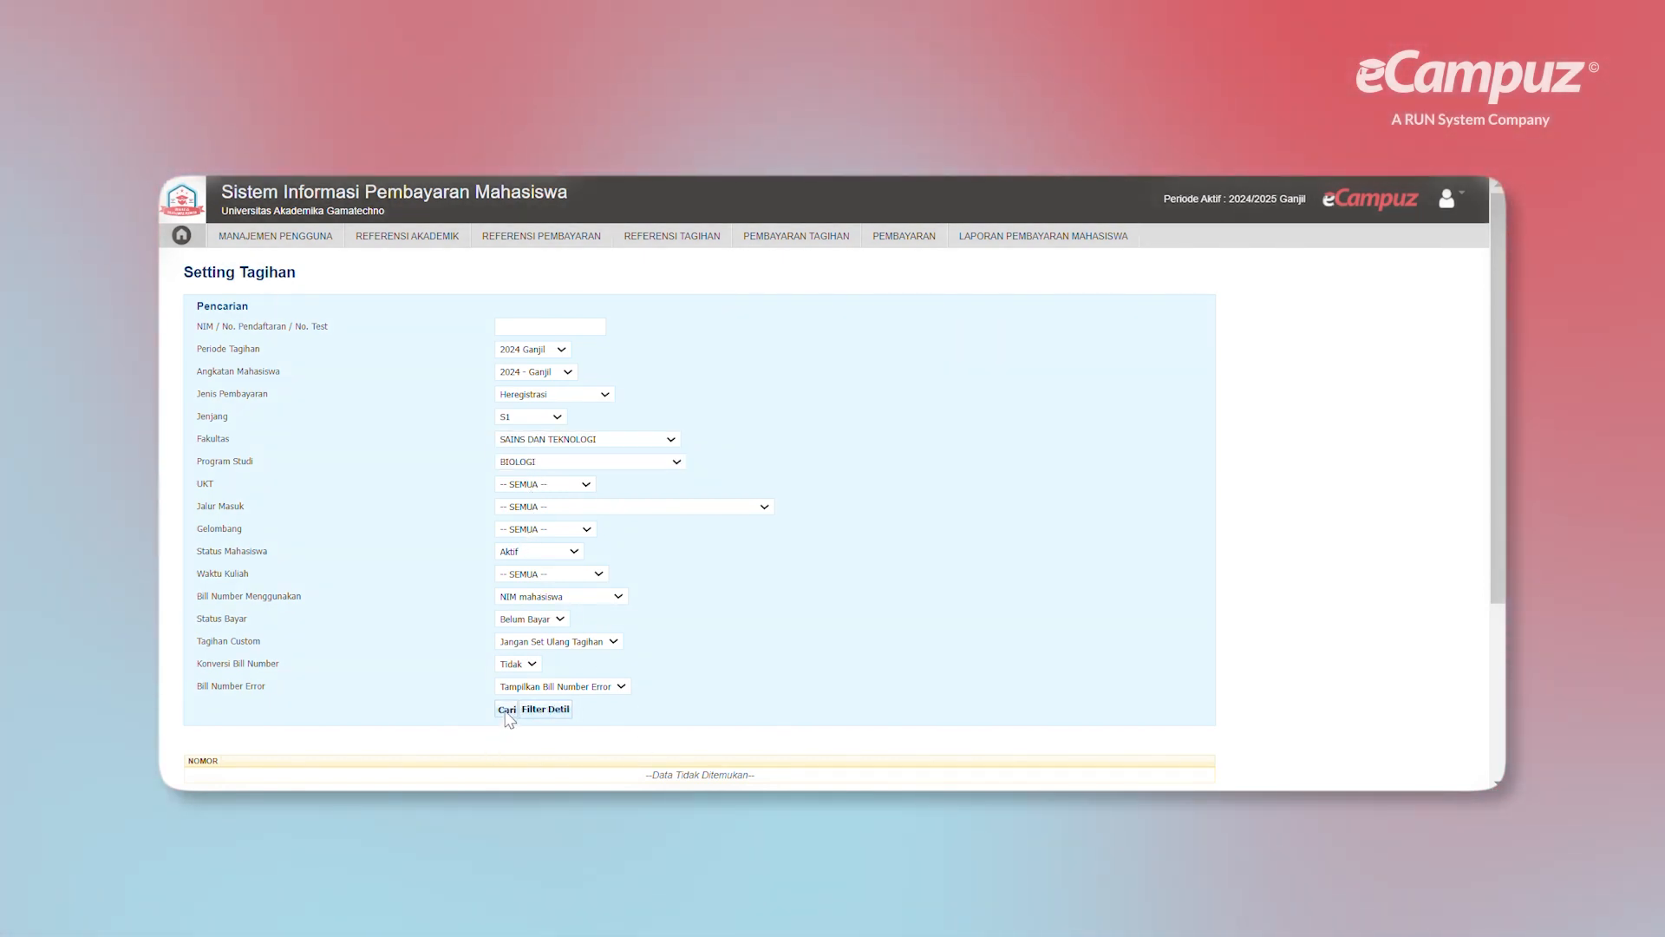
{"action": "left_click", "coordinate": [506, 712]}
- Check the separate bill lines of the instalment students in the search results and save the listed bills
{"action": "scroll", "coordinate": [590, 620], "scroll_direction": "down", "scroll_amount": 3}
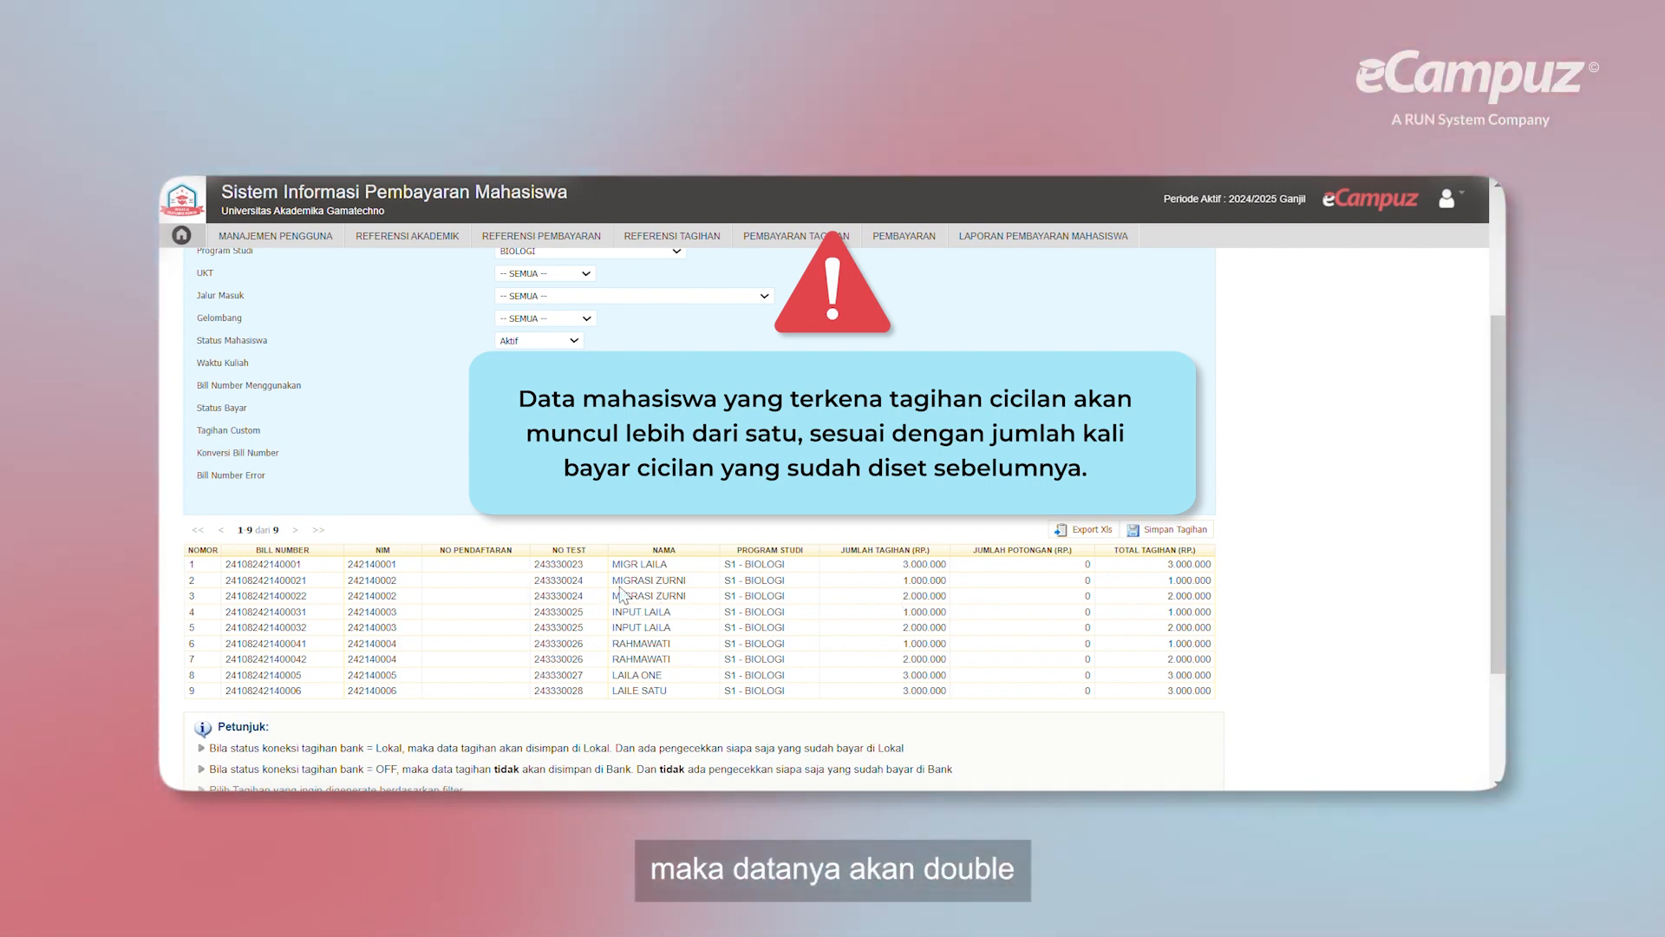
{"action": "left_click_drag", "start_coordinate": [612, 580], "coordinate": [975, 604]}
{"action": "left_click_drag", "start_coordinate": [1217, 598], "coordinate": [1214, 606]}
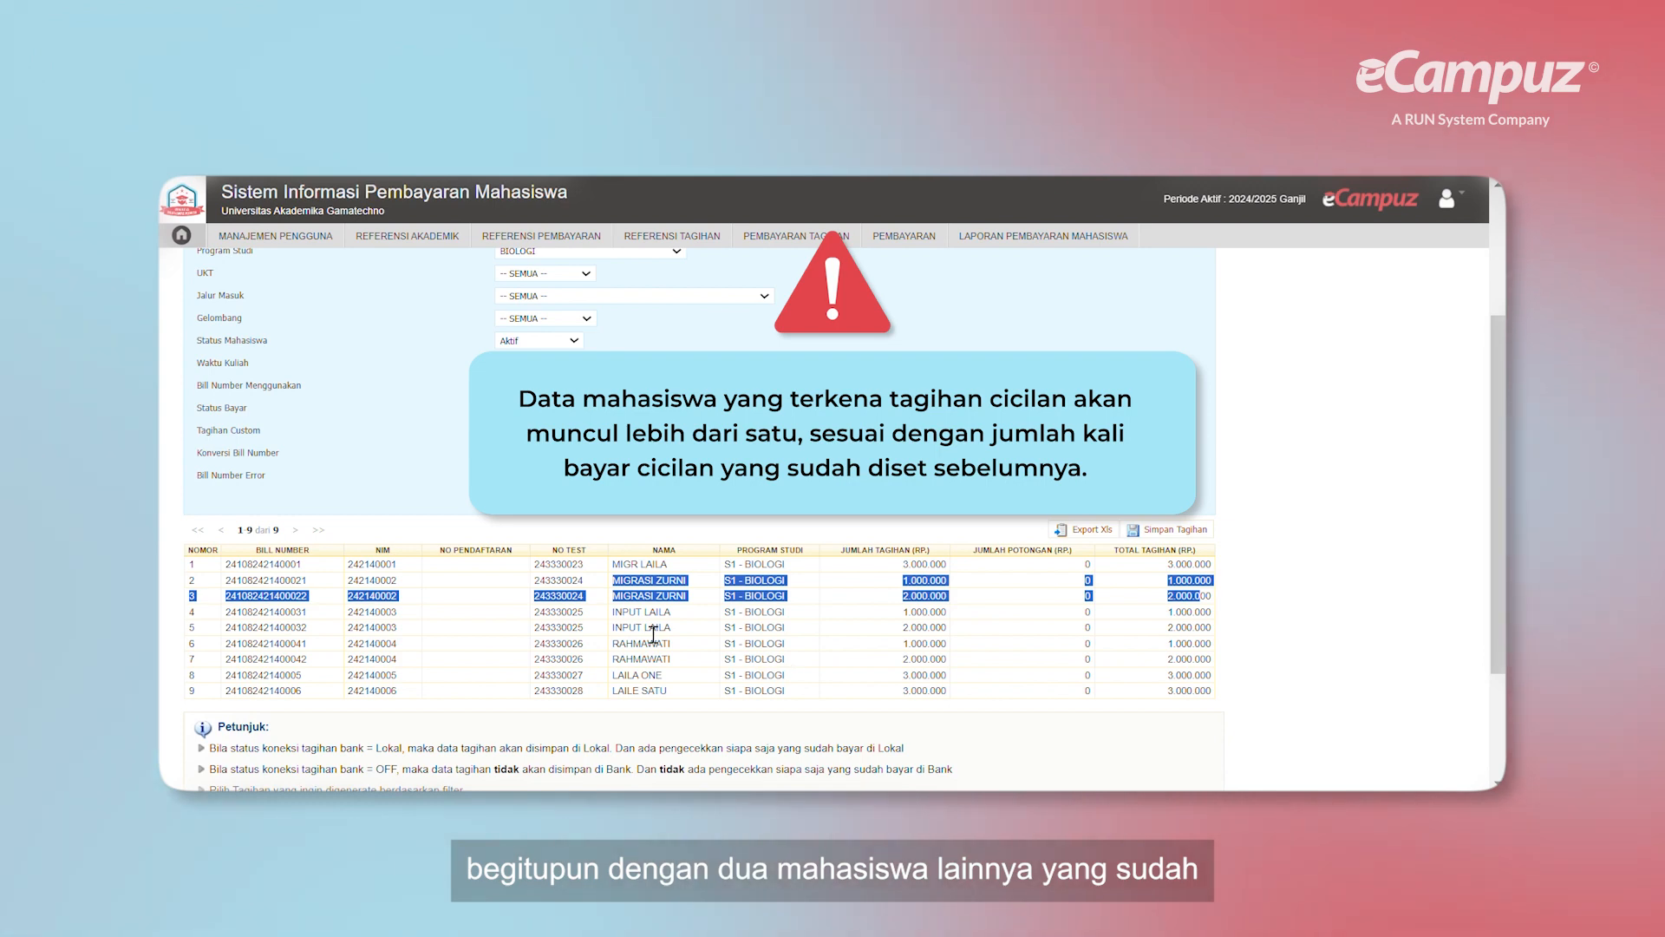
{"action": "left_click_drag", "start_coordinate": [613, 612], "coordinate": [885, 630]}
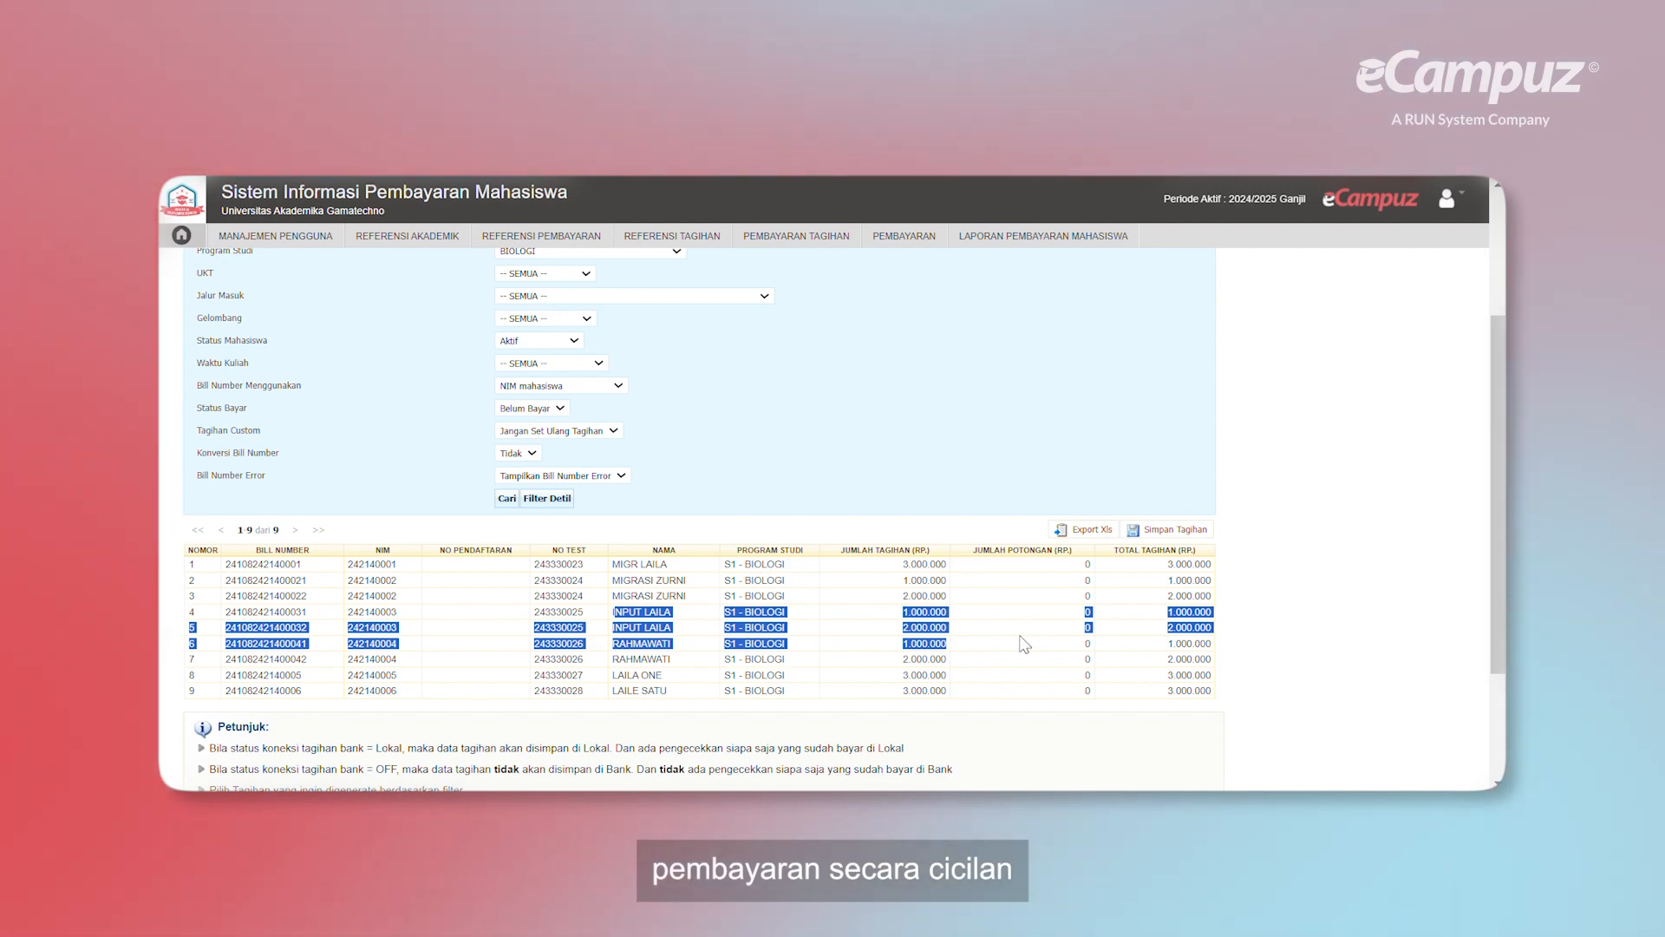
{"action": "scroll", "coordinate": [1293, 327], "scroll_direction": "up", "scroll_amount": 3}
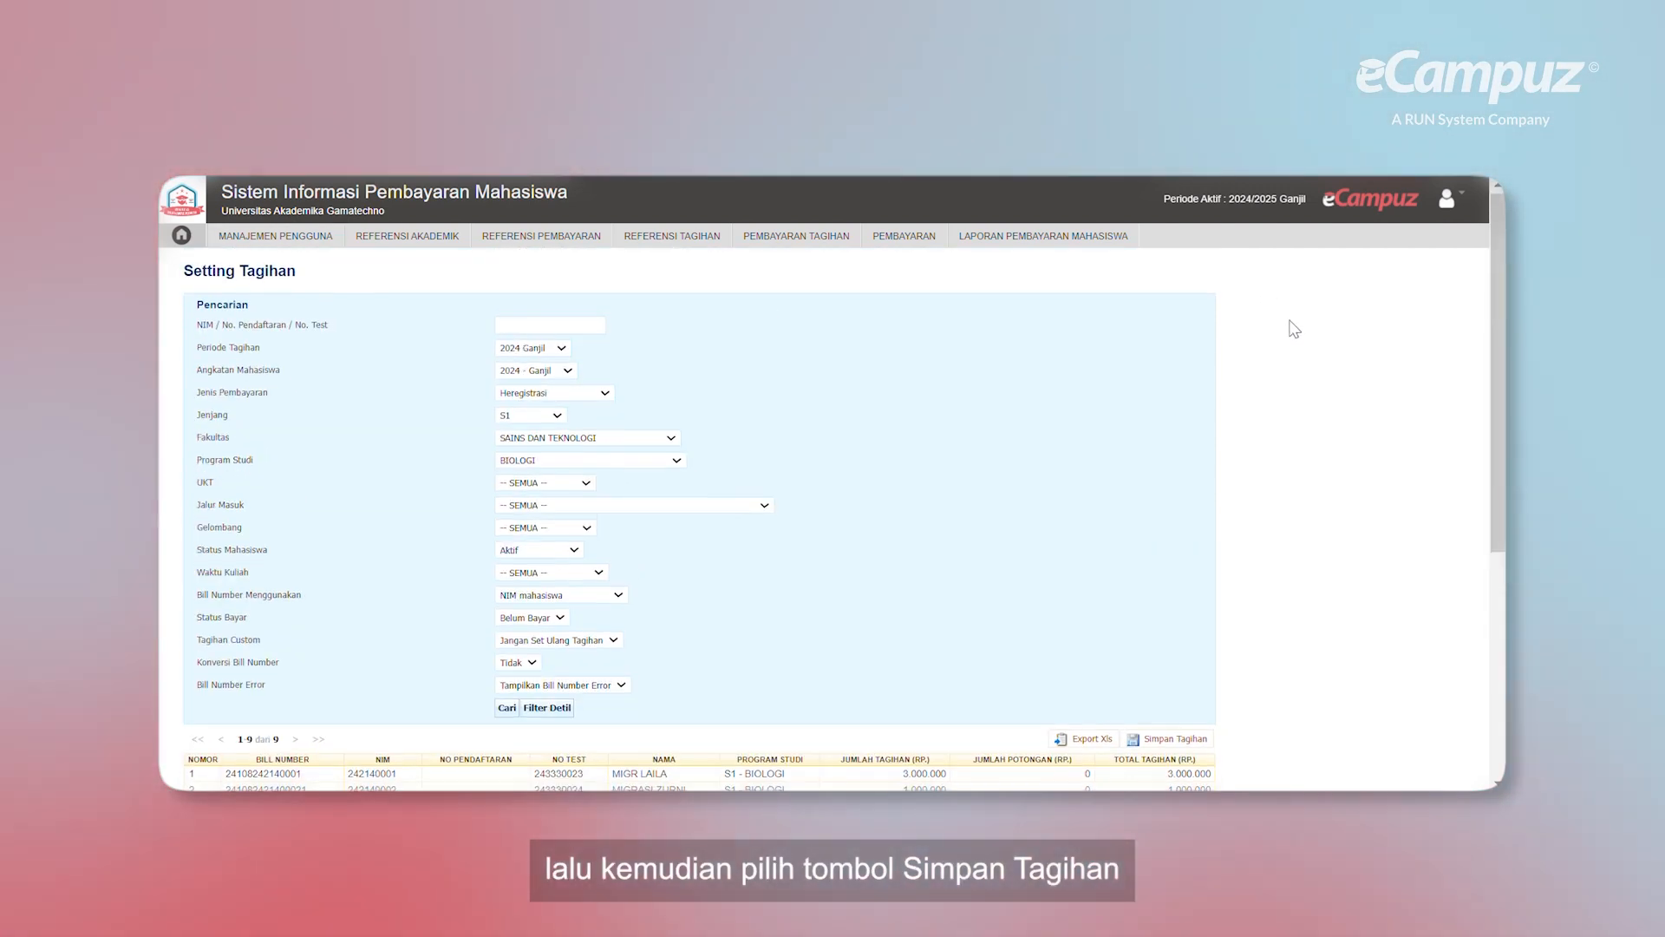
{"action": "scroll", "coordinate": [1289, 327], "scroll_direction": "down", "scroll_amount": 3}
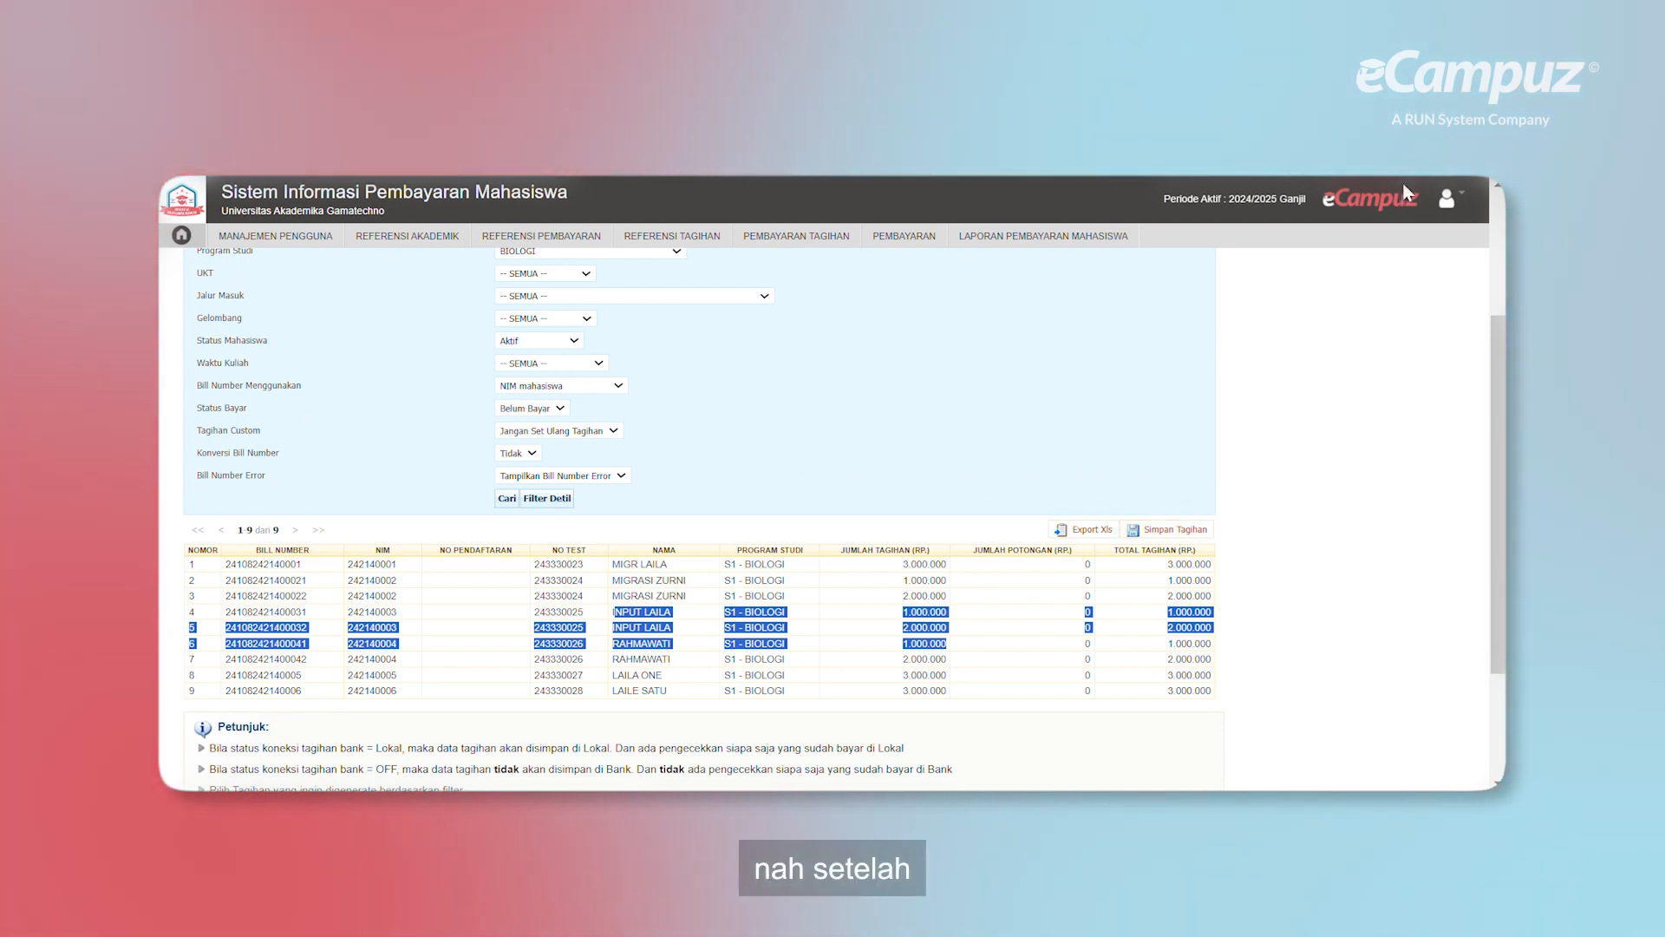
{"action": "left_click", "coordinate": [1171, 529]}
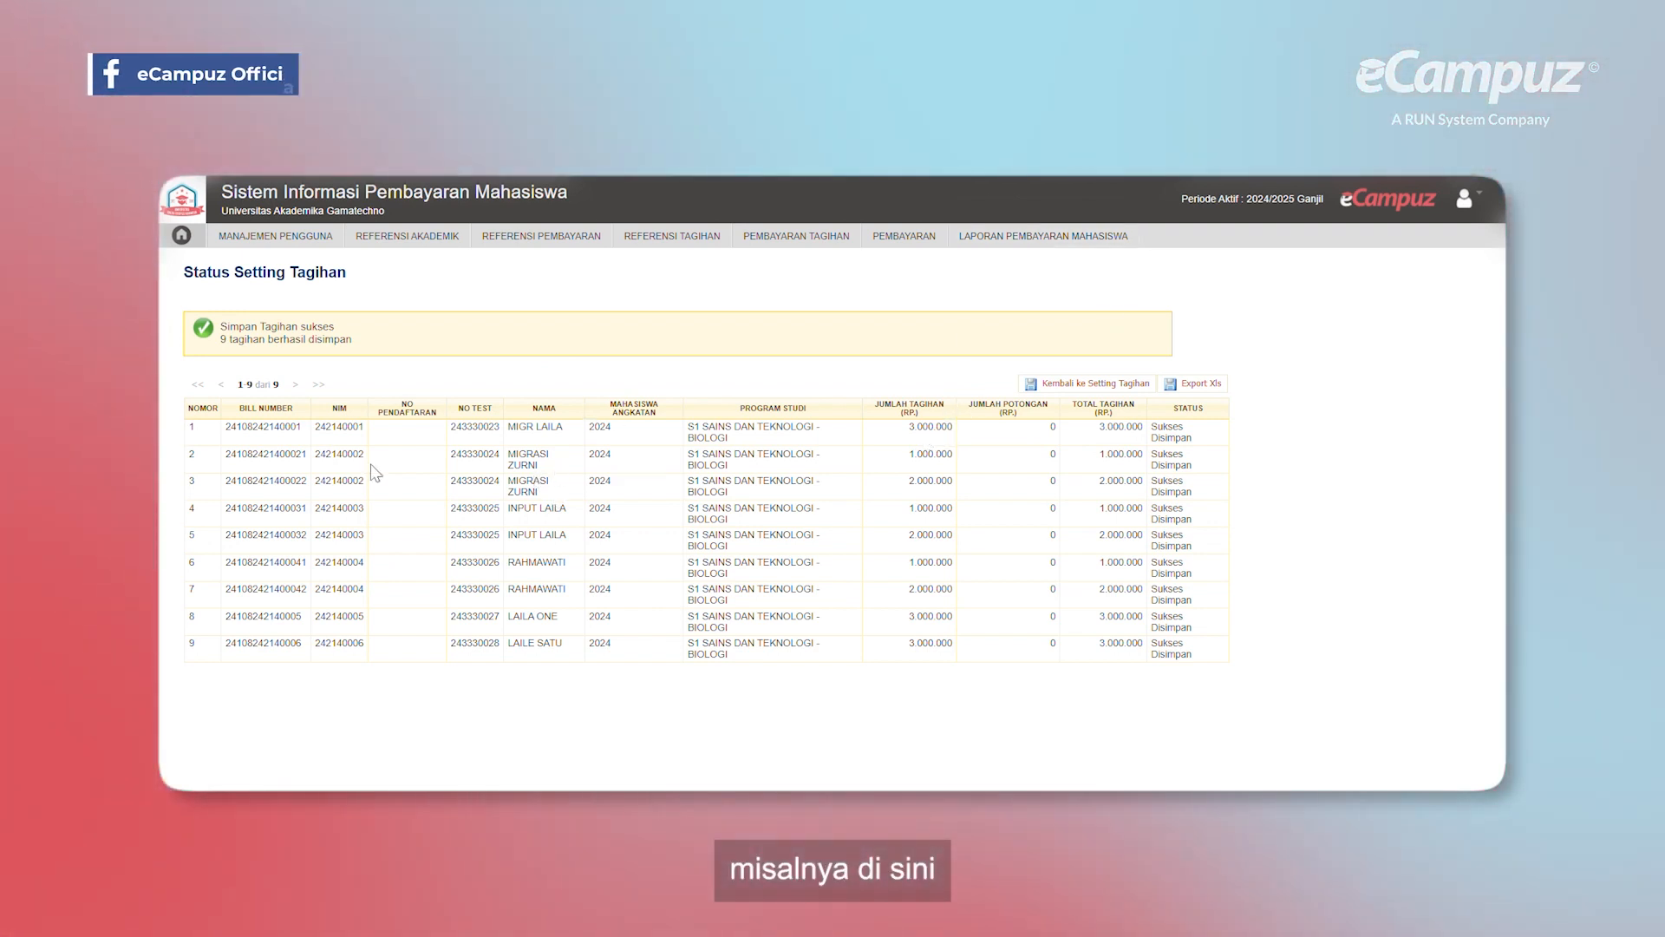
- Copy the NIM of the student in row 2 and search for that student's bills in Pembayaran Tagihan Manual
{"action": "double_click", "coordinate": [317, 456]}
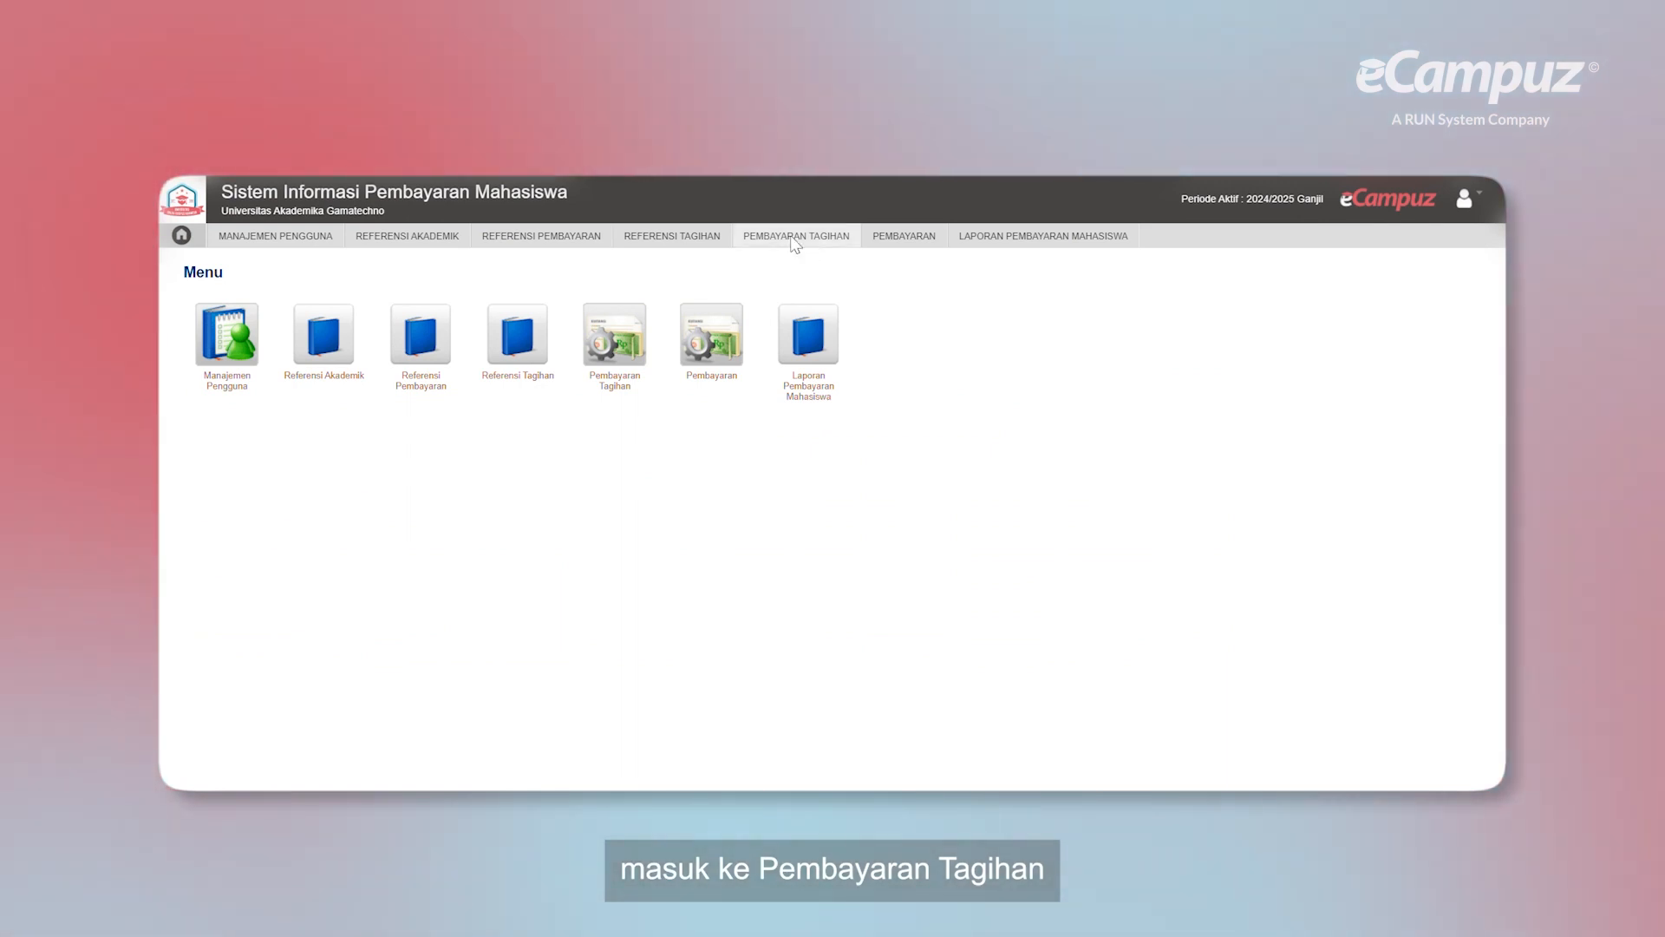
{"action": "left_click", "coordinate": [789, 236]}
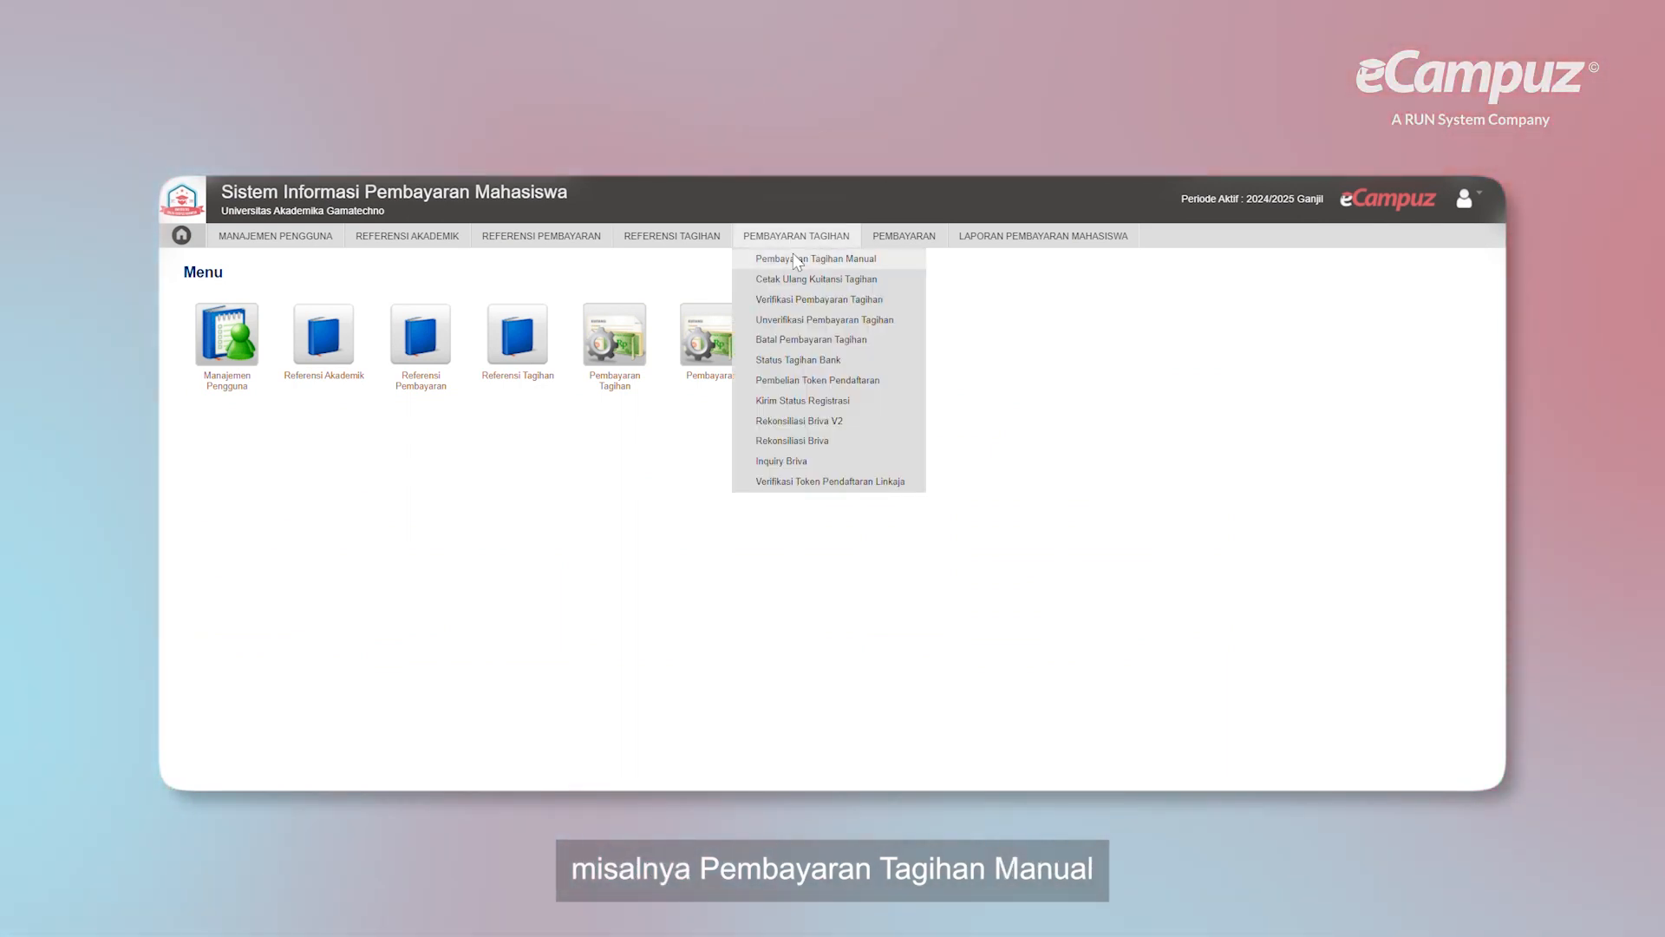
{"action": "left_click", "coordinate": [796, 258]}
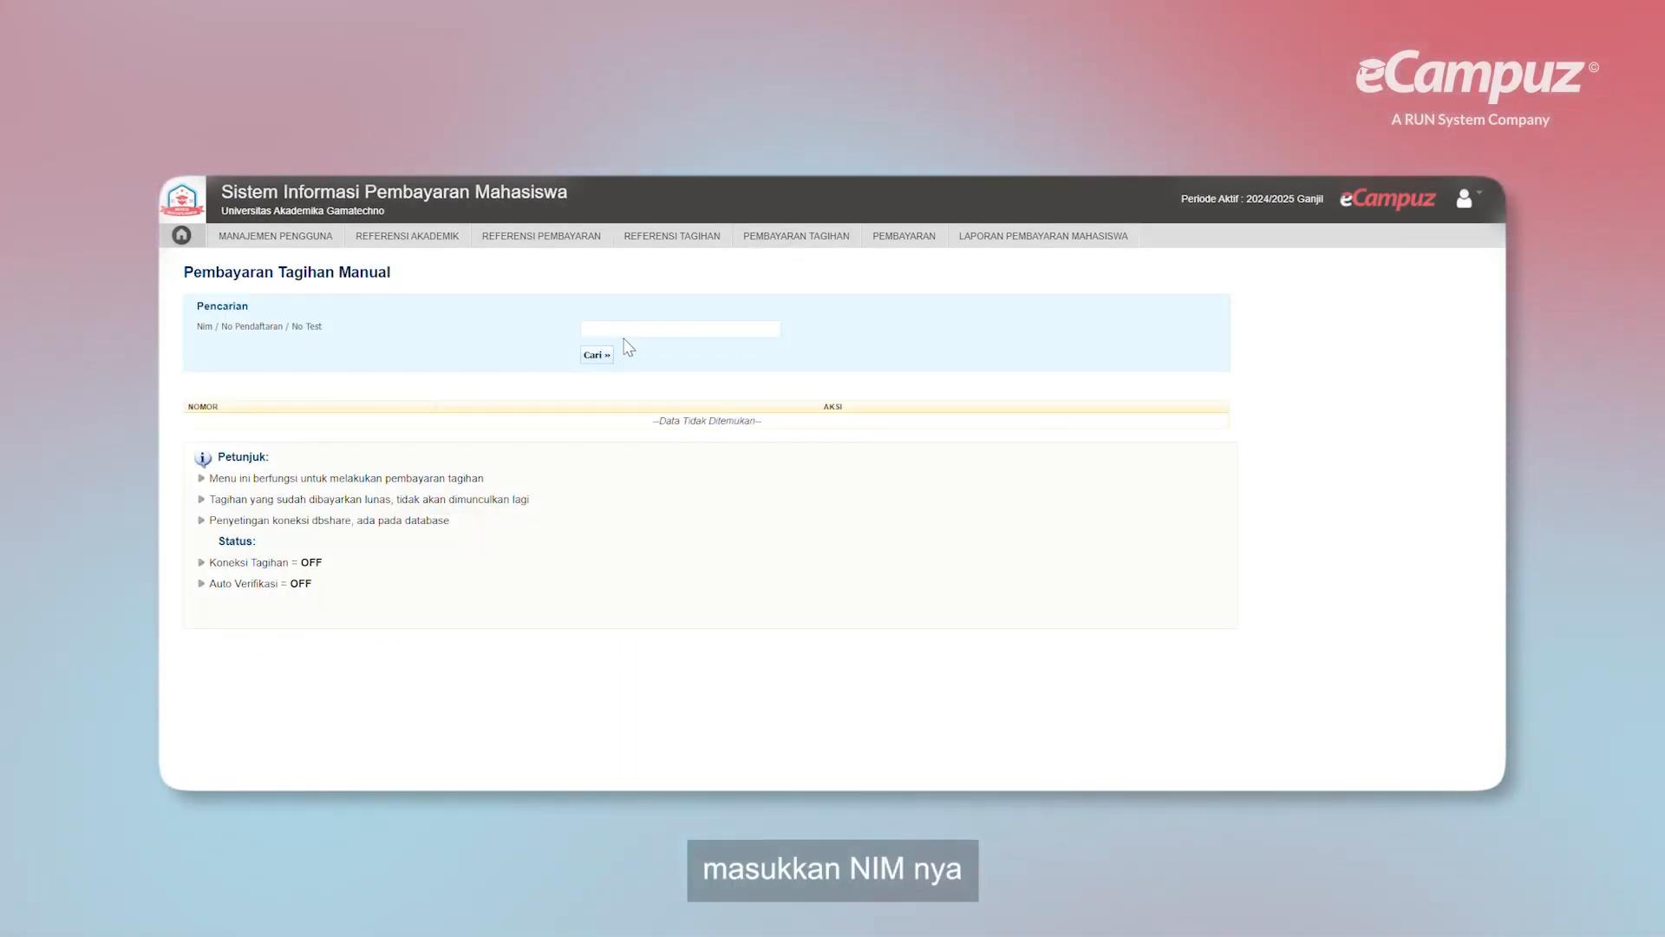
{"action": "left_click", "coordinate": [632, 329]}
{"action": "type", "text": "242140002"}
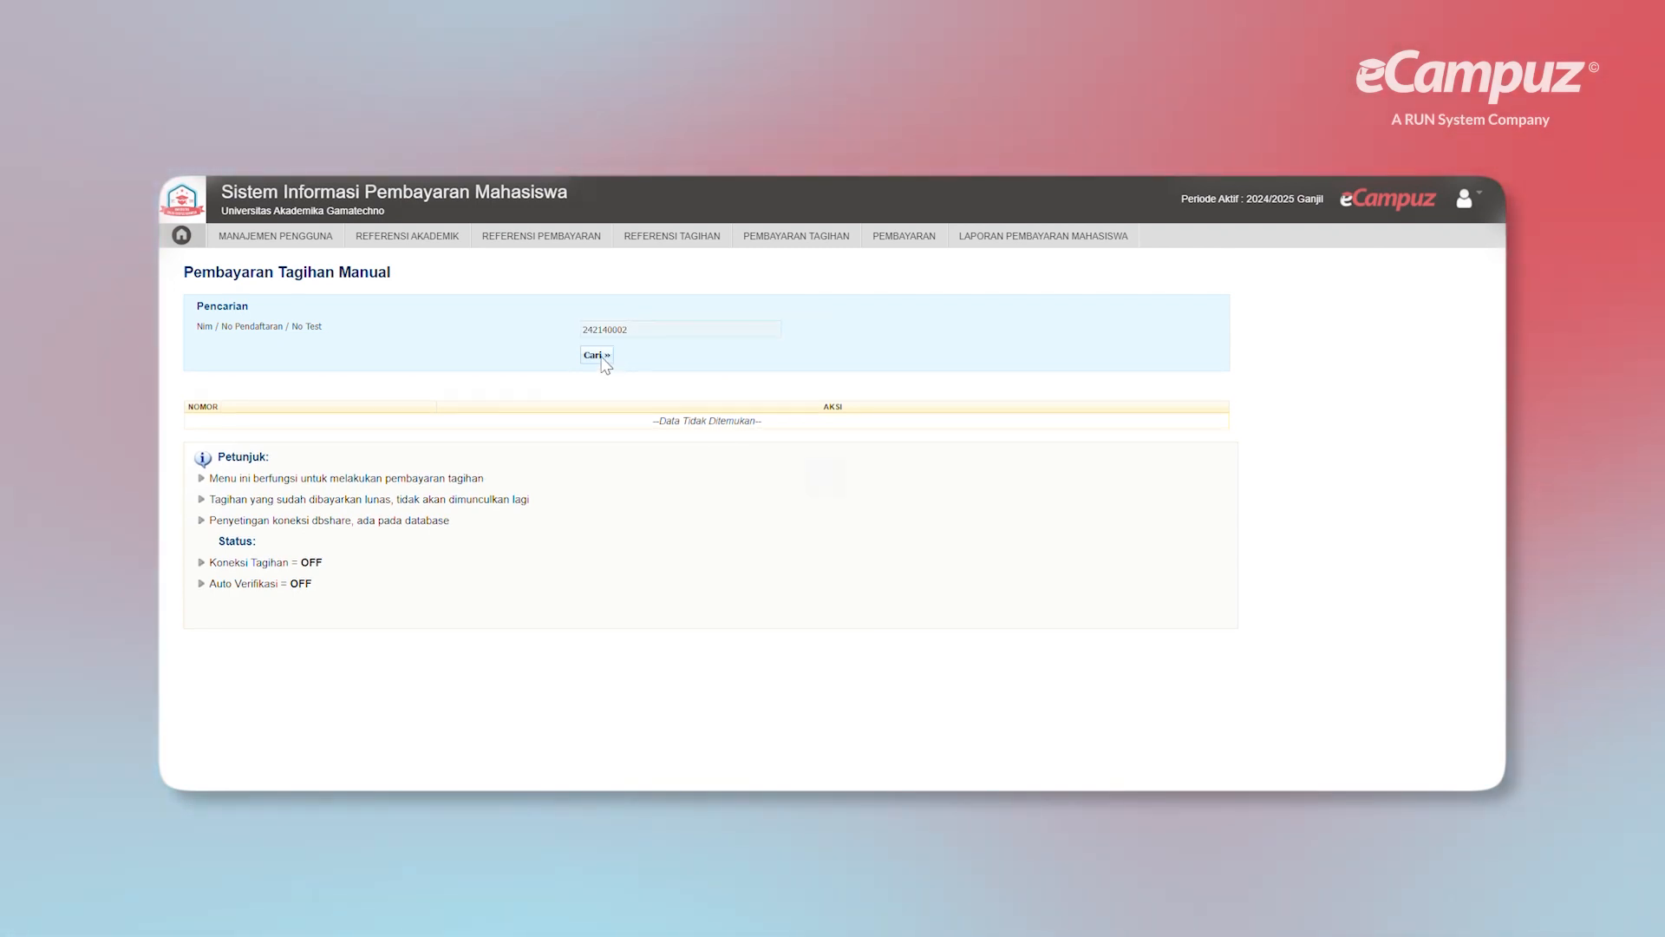
{"action": "left_click", "coordinate": [596, 356]}
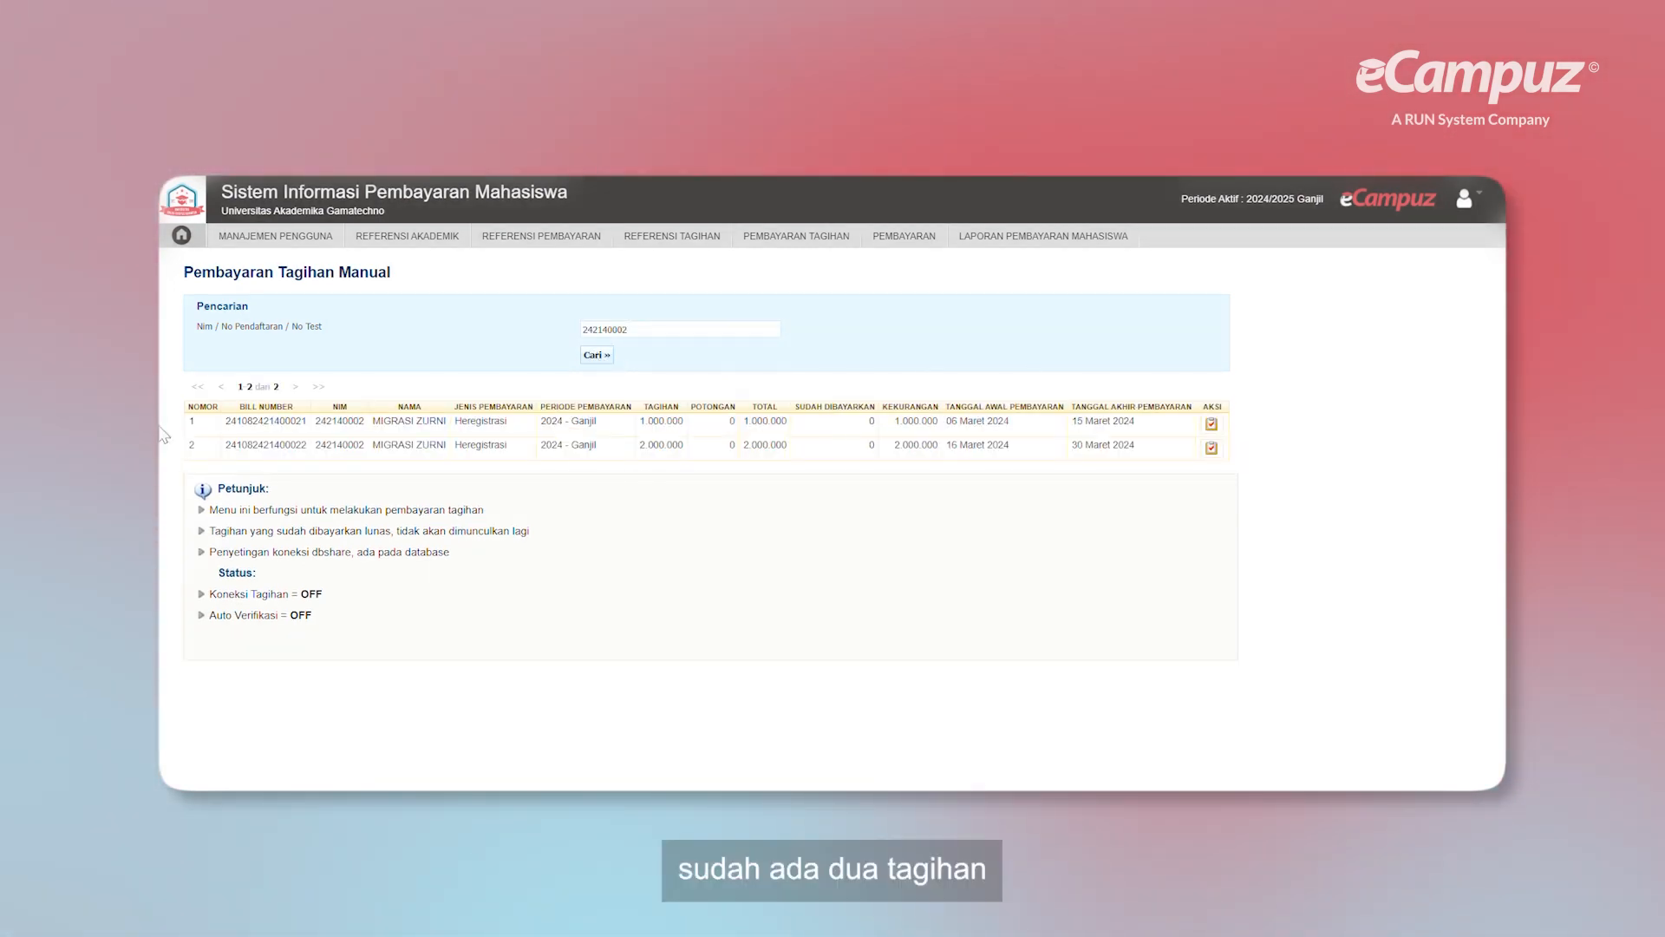